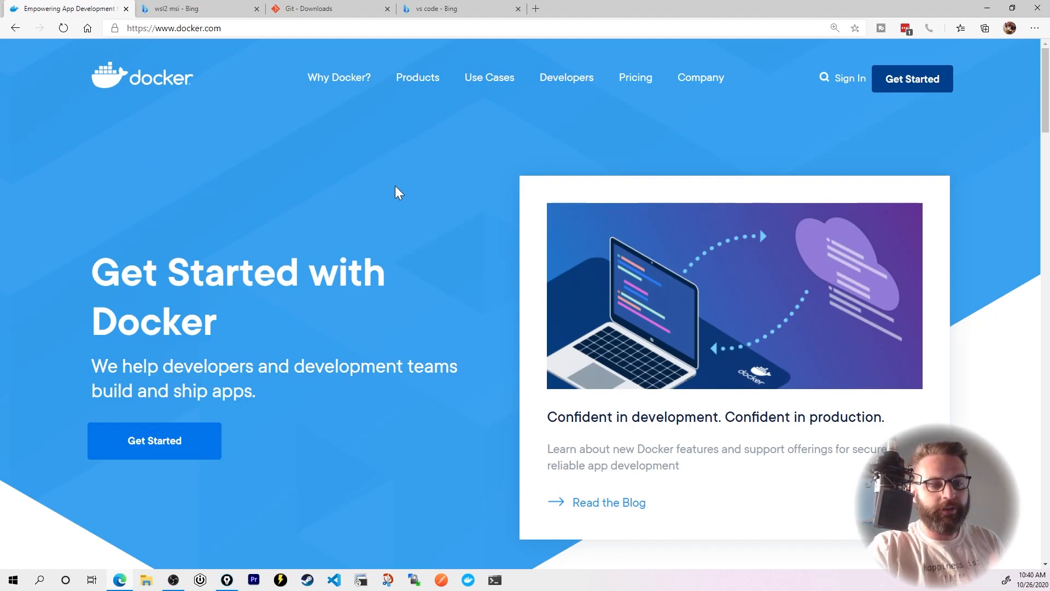
Step: Add a WSL2 note with an arrow to the install sketch, clear it, and open the Get Started with Docker page
{"action": "mouse_move", "coordinate": [97, 140]}
{"action": "left_mouse_down"}
{"action": "mouse_move", "coordinate": [109, 173]}
{"action": "mouse_move", "coordinate": [140, 154]}
{"action": "mouse_move", "coordinate": [173, 154]}
{"action": "left_mouse_up"}
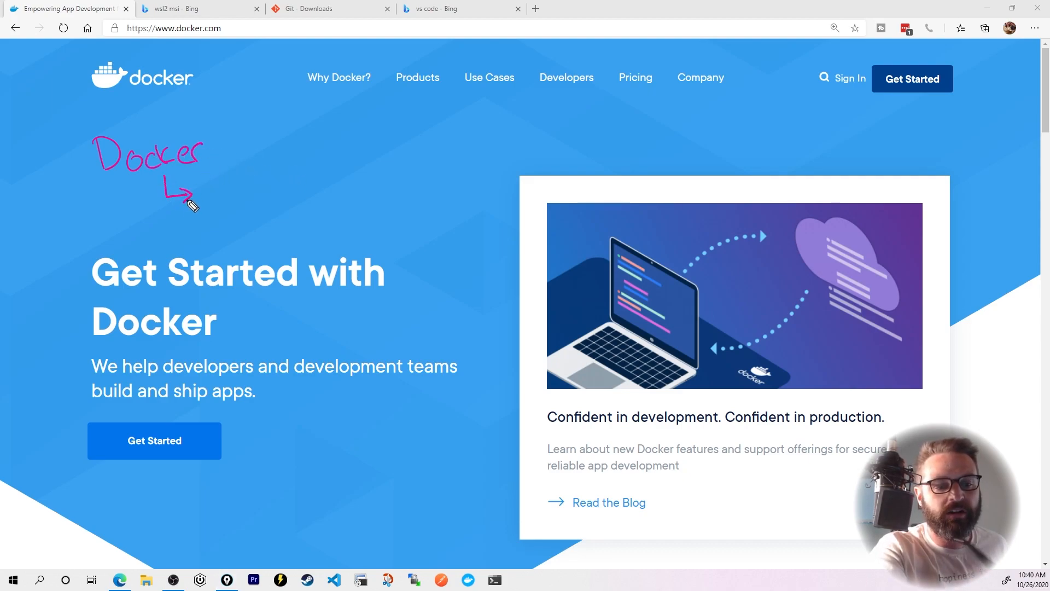
{"action": "left_click_drag", "start_coordinate": [205, 187], "coordinate": [234, 187]}
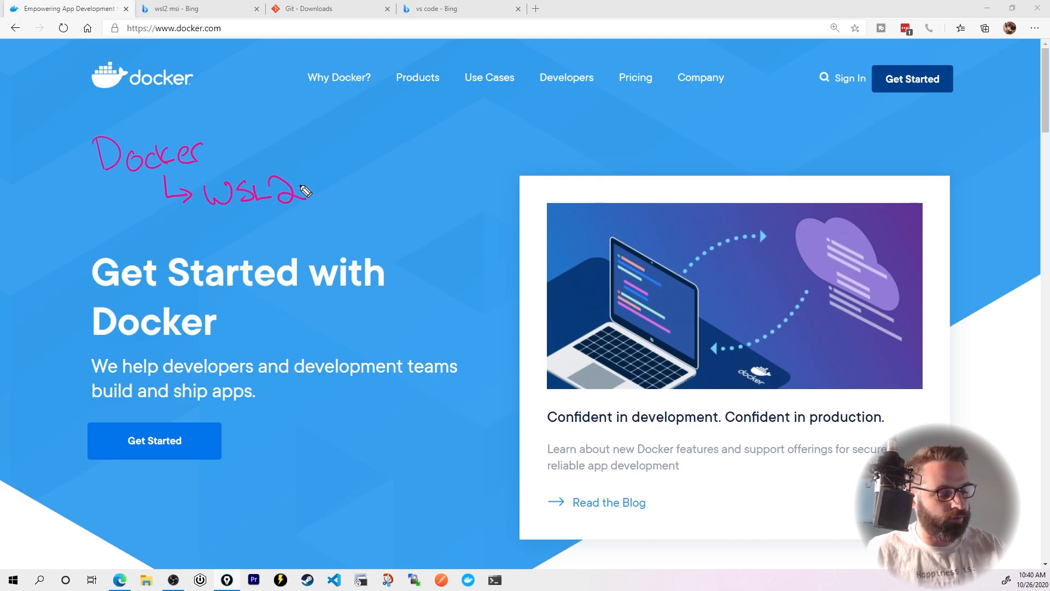
{"action": "key", "text": "e"}
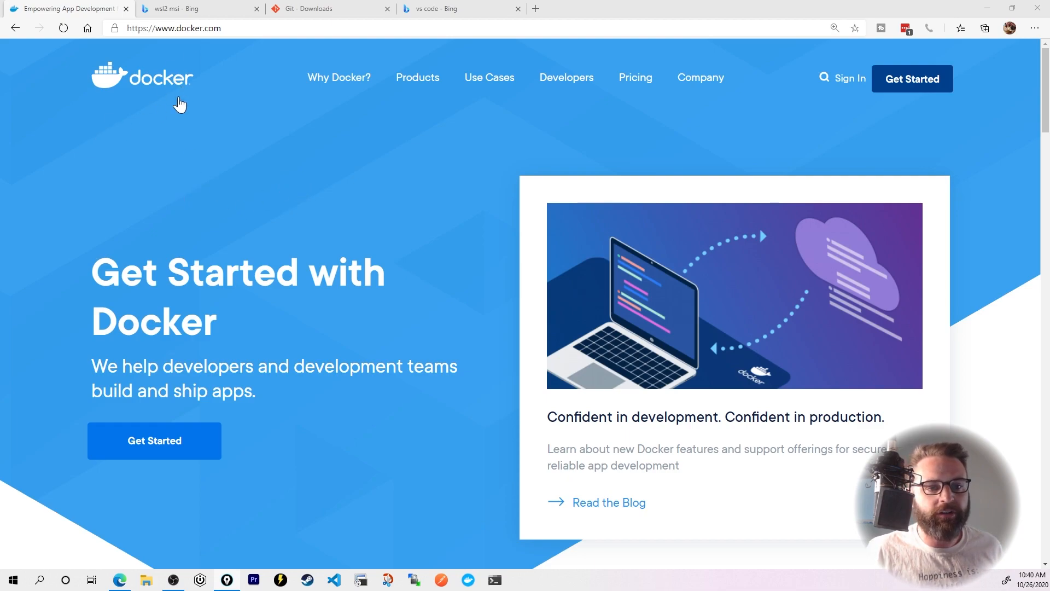
{"action": "left_click", "coordinate": [156, 443]}
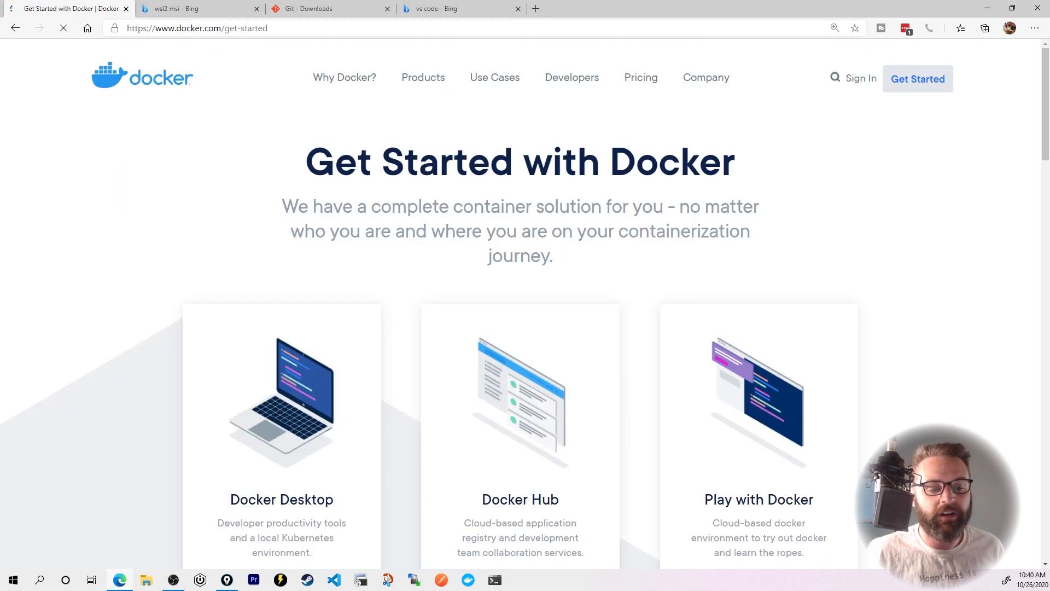
{"action": "scroll", "coordinate": [275, 363], "scroll_direction": "down", "scroll_amount": 2}
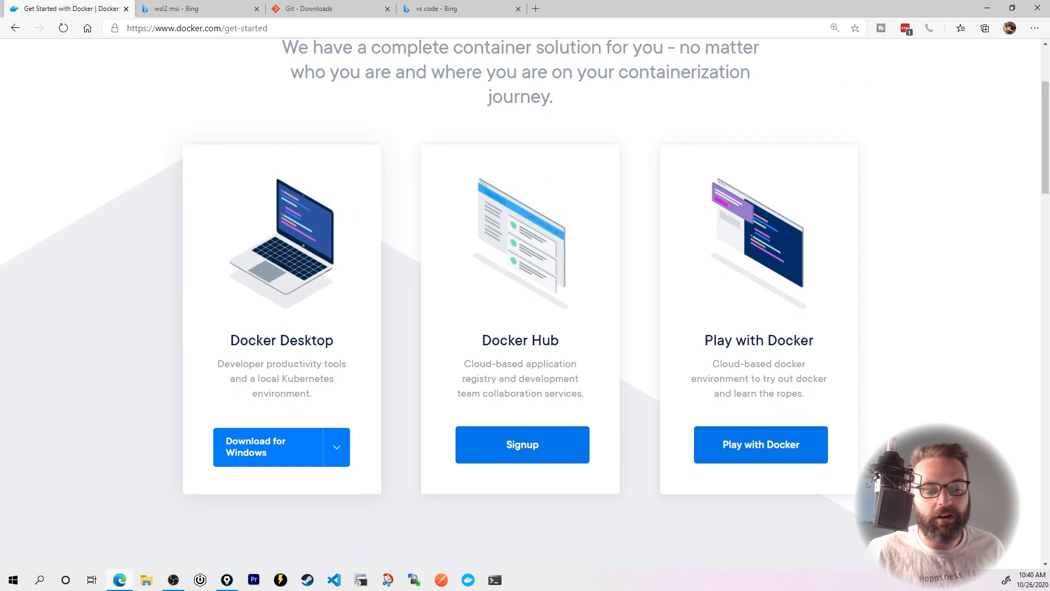
Step: Bring up Docker Desktop, view its container list, then hide the dashboard again
{"action": "left_click", "coordinate": [469, 580]}
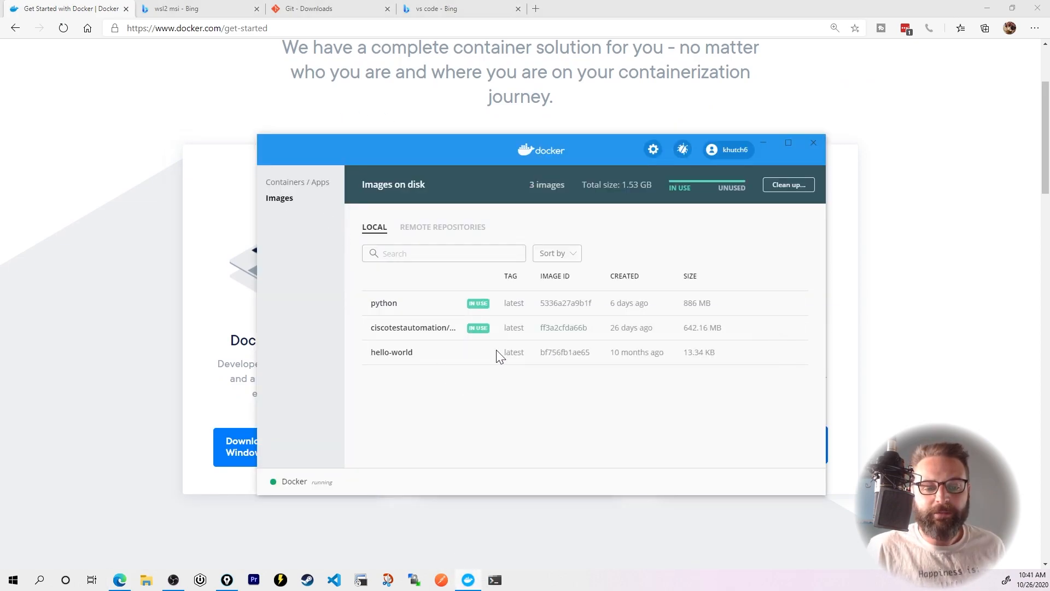
{"action": "left_click", "coordinate": [301, 185]}
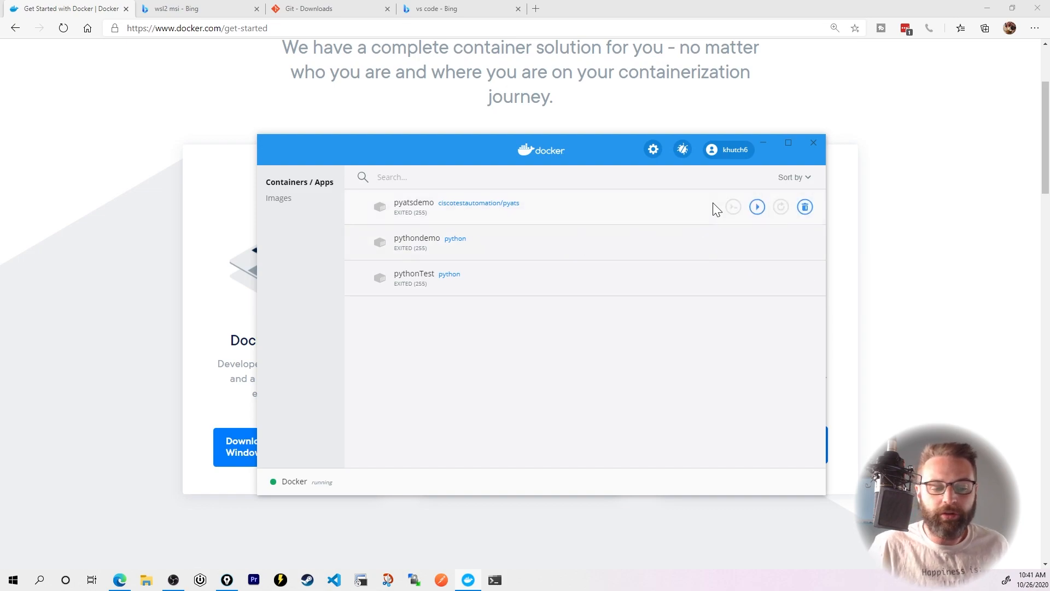
{"action": "left_click", "coordinate": [775, 146]}
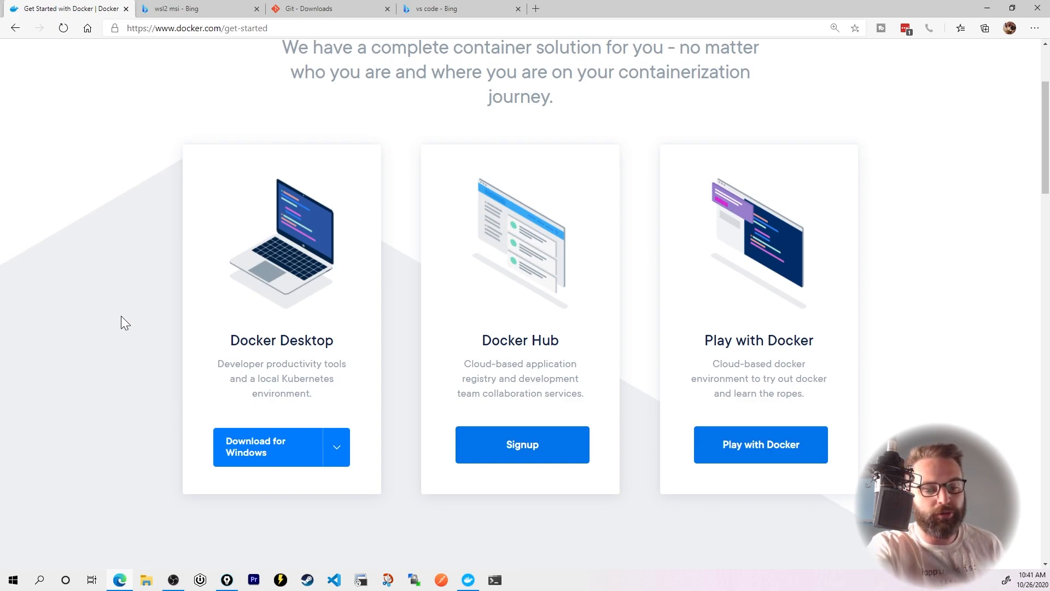
Step: With the screen pen, write Download / Run / Reboot / WSL2, an arrow at the Windows download, and a boxed Link note
{"action": "key", "text": "ctrl+2"}
{"action": "left_click_drag", "start_coordinate": [56, 295], "coordinate": [78, 323]}
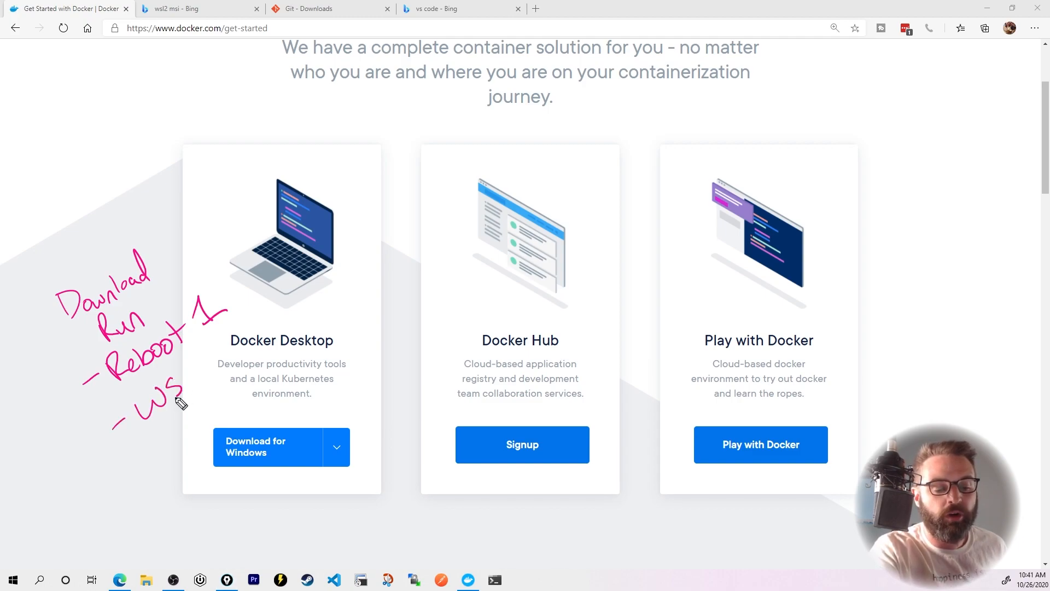
{"action": "left_click_drag", "start_coordinate": [186, 375], "coordinate": [205, 400]}
{"action": "left_click_drag", "start_coordinate": [205, 361], "coordinate": [229, 378]}
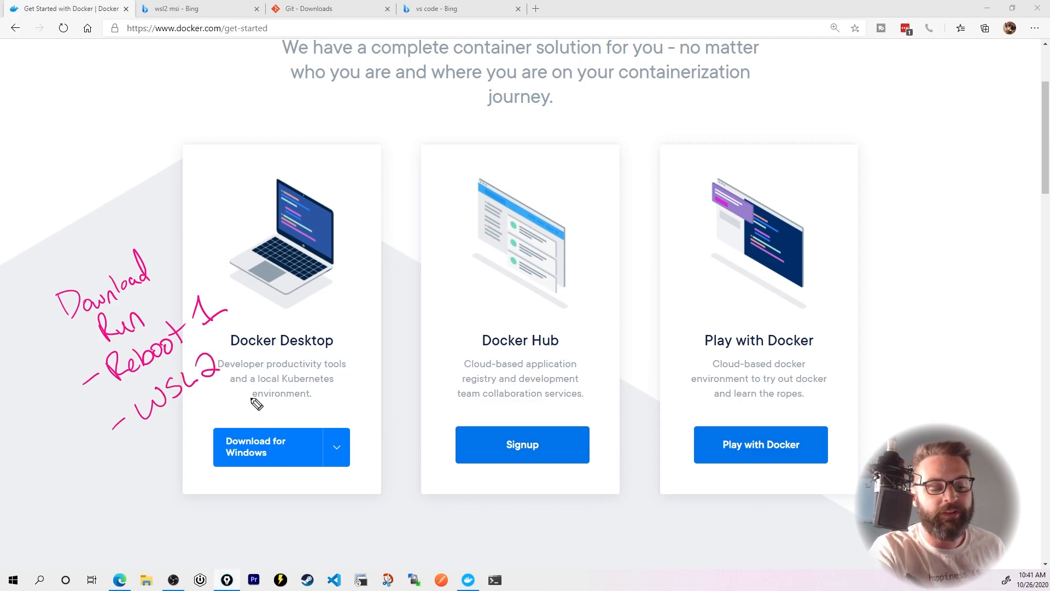
{"action": "mouse_move", "coordinate": [415, 411]}
{"action": "left_mouse_down"}
{"action": "mouse_move", "coordinate": [384, 433]}
{"action": "mouse_move", "coordinate": [399, 458]}
{"action": "left_mouse_up"}
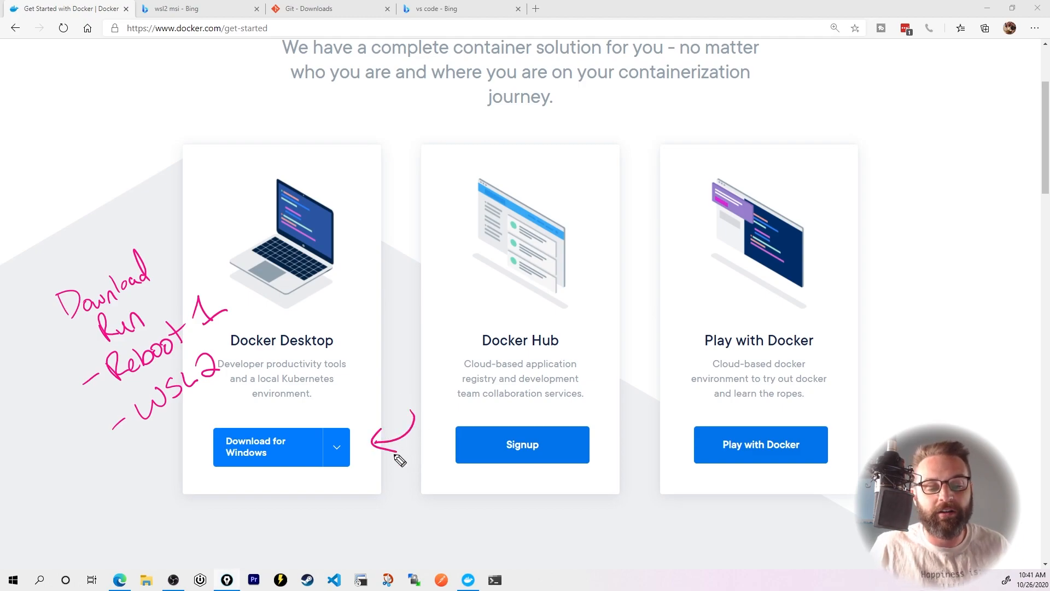
{"action": "mouse_move", "coordinate": [161, 444]}
{"action": "left_mouse_down"}
{"action": "mouse_move", "coordinate": [173, 460]}
{"action": "mouse_move", "coordinate": [176, 431]}
{"action": "mouse_move", "coordinate": [275, 411]}
{"action": "mouse_move", "coordinate": [193, 451]}
{"action": "mouse_move", "coordinate": [201, 434]}
{"action": "mouse_move", "coordinate": [215, 438]}
{"action": "left_mouse_up"}
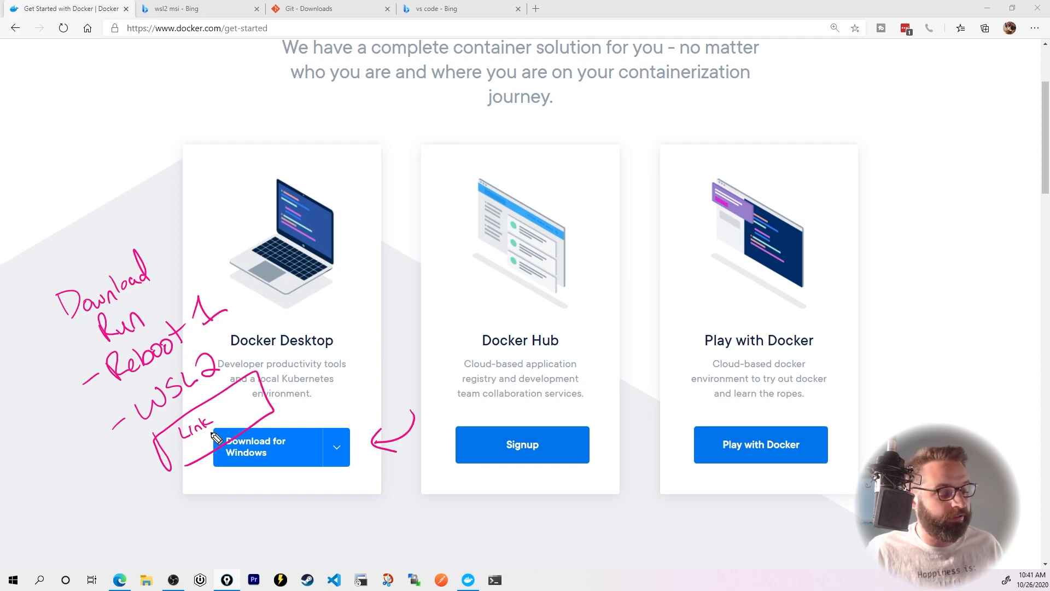
Step: From the wsl2 msi results open the Updating the WSL 2 Linux kernel article and mark its kernel download link
{"action": "key", "text": "ctrl+Tab"}
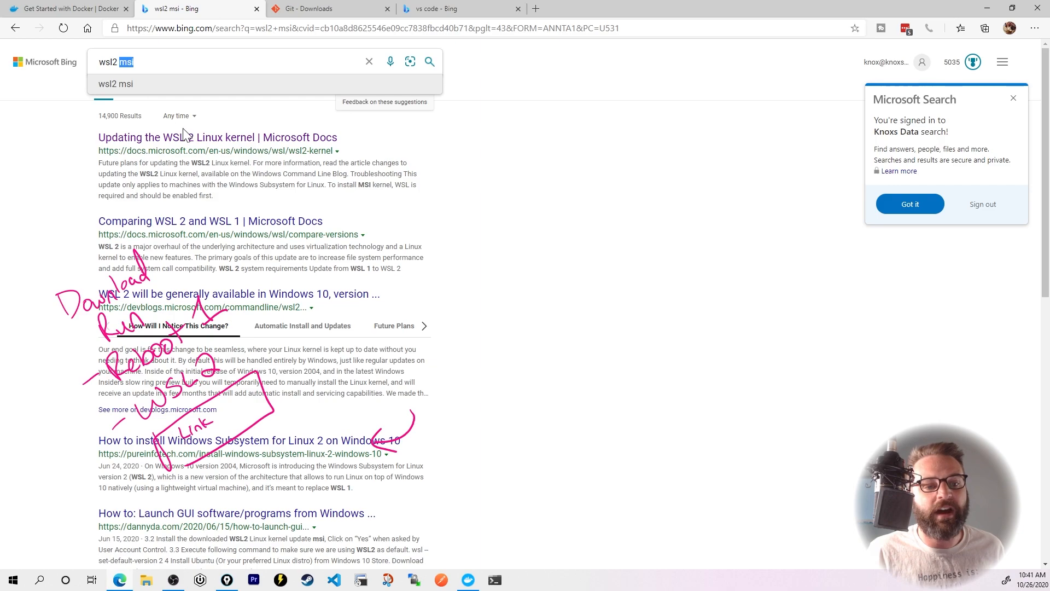
{"action": "key", "text": "Escape"}
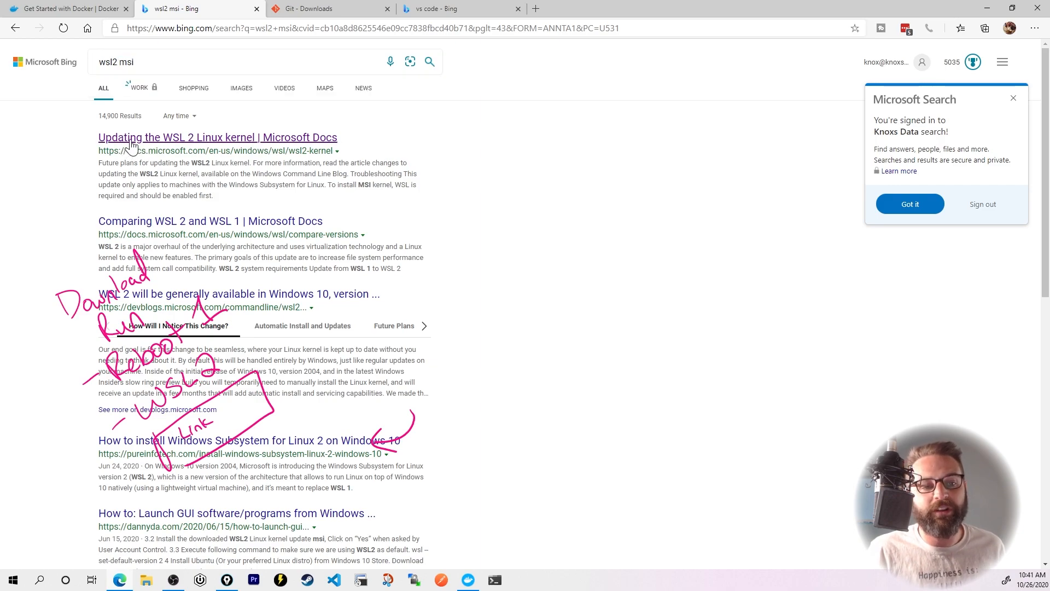
{"action": "left_click", "coordinate": [177, 138]}
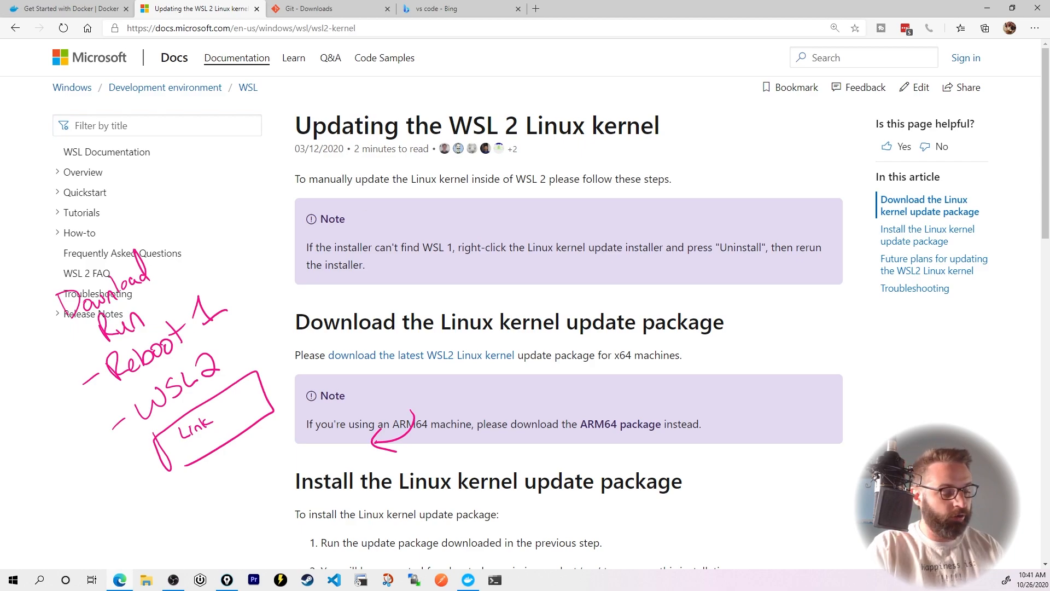
{"action": "mouse_move", "coordinate": [445, 300]}
{"action": "left_mouse_down"}
{"action": "mouse_move", "coordinate": [453, 345]}
{"action": "mouse_move", "coordinate": [472, 332]}
{"action": "left_mouse_up"}
{"action": "left_click_drag", "start_coordinate": [340, 371], "coordinate": [532, 373]}
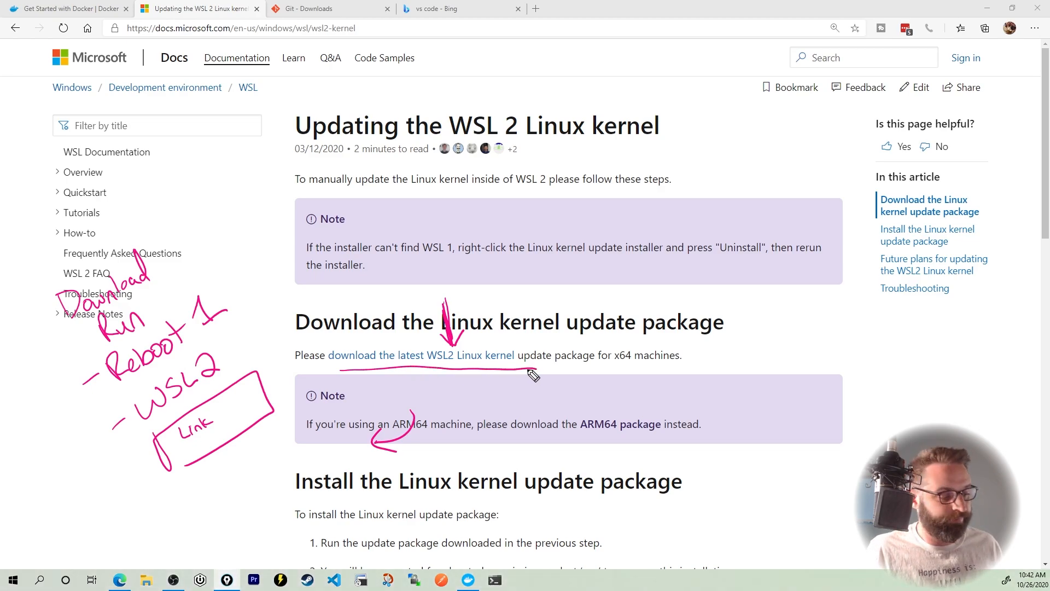
Step: Number the Download Docker note as step 1, add a 1a label, and write MSI below the kernel link
{"action": "left_click_drag", "start_coordinate": [15, 310], "coordinate": [39, 345]}
{"action": "left_click", "coordinate": [43, 331]}
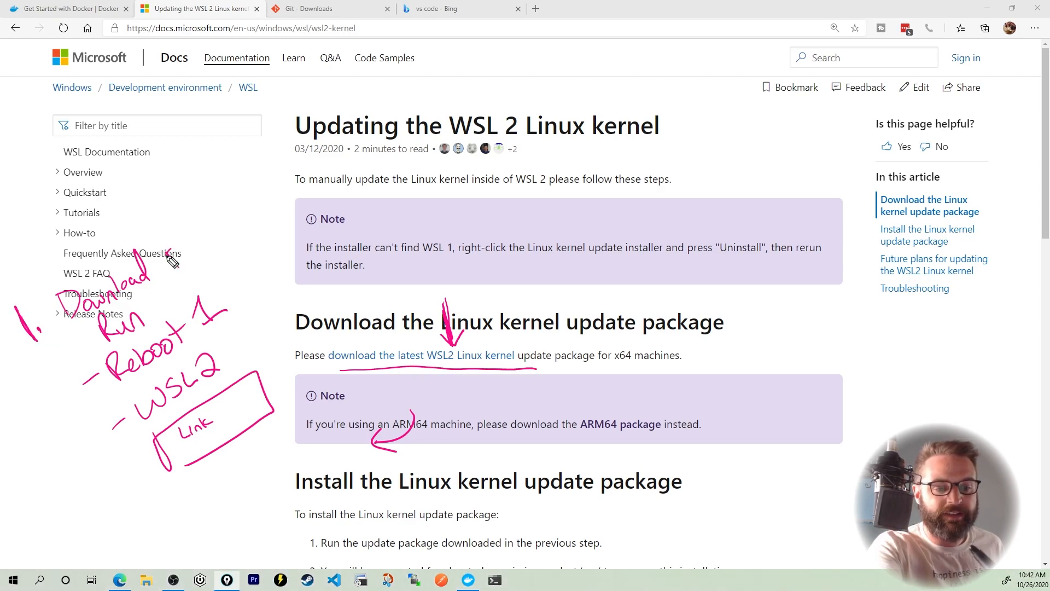
{"action": "mouse_move", "coordinate": [172, 257]}
{"action": "left_mouse_down"}
{"action": "mouse_move", "coordinate": [205, 261]}
{"action": "mouse_move", "coordinate": [246, 220]}
{"action": "left_mouse_up"}
{"action": "mouse_move", "coordinate": [97, 479]}
{"action": "left_mouse_down"}
{"action": "mouse_move", "coordinate": [110, 492]}
{"action": "mouse_move", "coordinate": [271, 450]}
{"action": "mouse_move", "coordinate": [337, 394]}
{"action": "mouse_move", "coordinate": [348, 402]}
{"action": "left_mouse_up"}
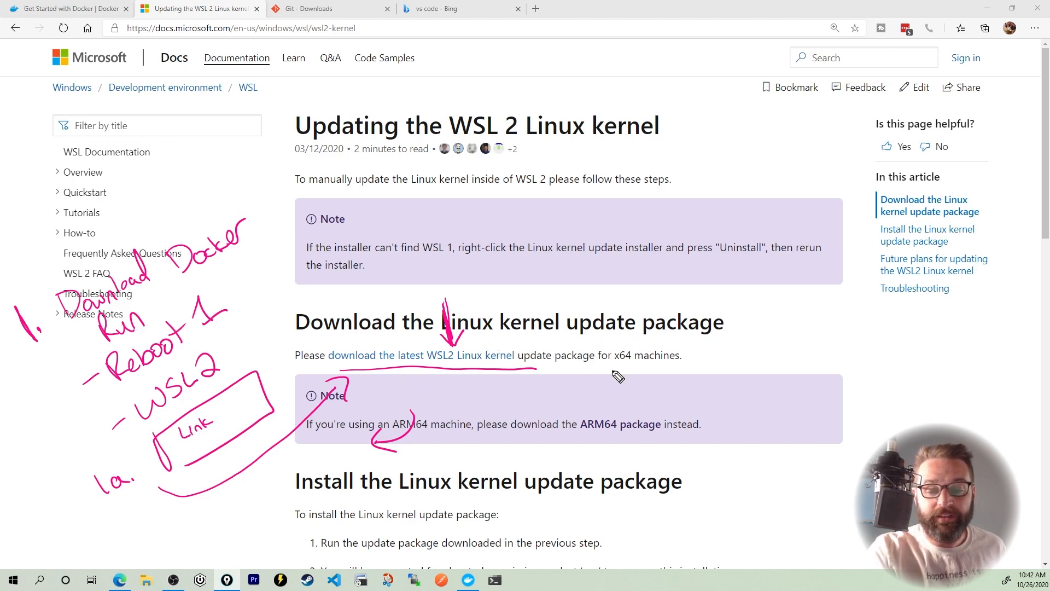
{"action": "mouse_move", "coordinate": [610, 384]}
{"action": "left_mouse_down"}
{"action": "mouse_move", "coordinate": [622, 376]}
{"action": "mouse_move", "coordinate": [650, 396]}
{"action": "mouse_move", "coordinate": [672, 386]}
{"action": "left_mouse_up"}
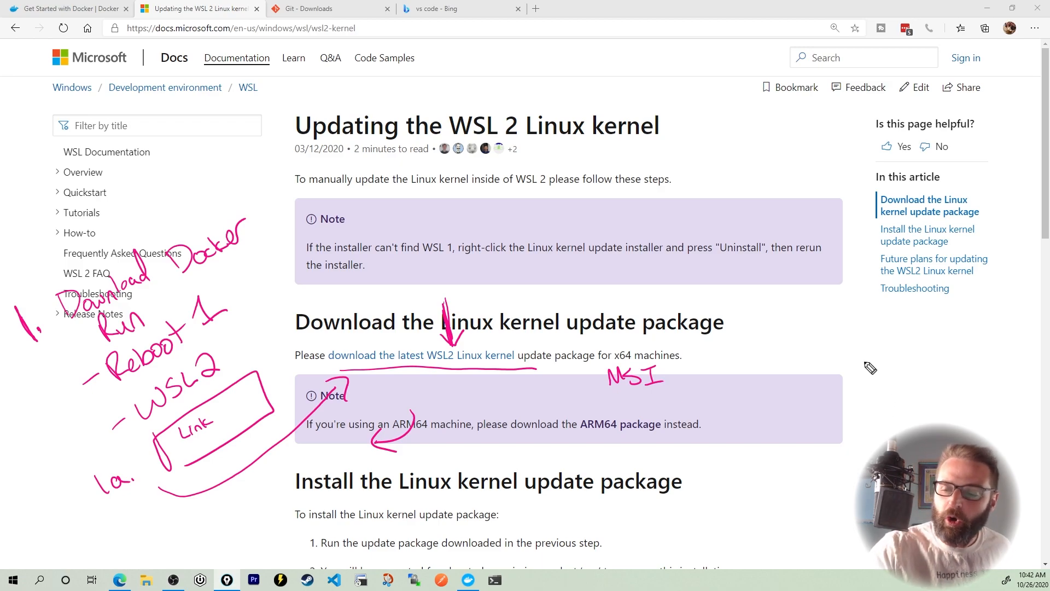
Step: Sketch a Windows10 box containing Linux WSL with Py container boxes above it
{"action": "mouse_move", "coordinate": [868, 381]}
{"action": "left_mouse_down"}
{"action": "mouse_move", "coordinate": [920, 410]}
{"action": "mouse_move", "coordinate": [985, 406]}
{"action": "left_mouse_up"}
{"action": "mouse_move", "coordinate": [879, 430]}
{"action": "left_mouse_down"}
{"action": "mouse_move", "coordinate": [1010, 423]}
{"action": "mouse_move", "coordinate": [878, 429]}
{"action": "mouse_move", "coordinate": [878, 417]}
{"action": "mouse_move", "coordinate": [995, 431]}
{"action": "left_mouse_up"}
{"action": "left_click_drag", "start_coordinate": [989, 414], "coordinate": [1005, 431]}
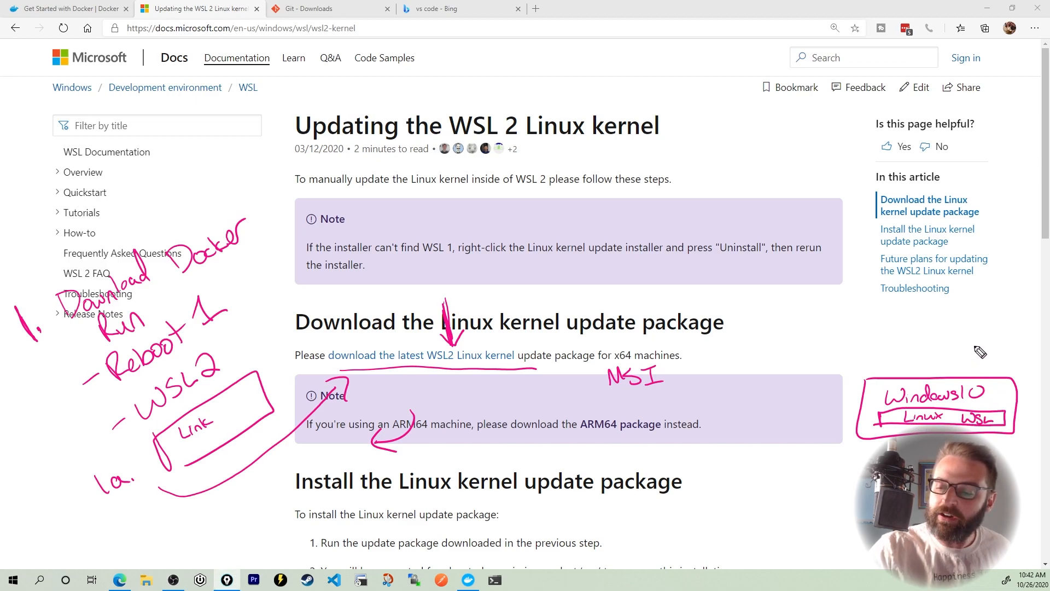
{"action": "mouse_move", "coordinate": [975, 347]}
{"action": "left_mouse_down"}
{"action": "mouse_move", "coordinate": [973, 361]}
{"action": "mouse_move", "coordinate": [999, 361]}
{"action": "mouse_move", "coordinate": [984, 370]}
{"action": "mouse_move", "coordinate": [997, 370]}
{"action": "left_mouse_up"}
{"action": "mouse_move", "coordinate": [930, 347]}
{"action": "left_mouse_down"}
{"action": "mouse_move", "coordinate": [944, 367]}
{"action": "mouse_move", "coordinate": [931, 344]}
{"action": "mouse_move", "coordinate": [957, 366]}
{"action": "left_mouse_up"}
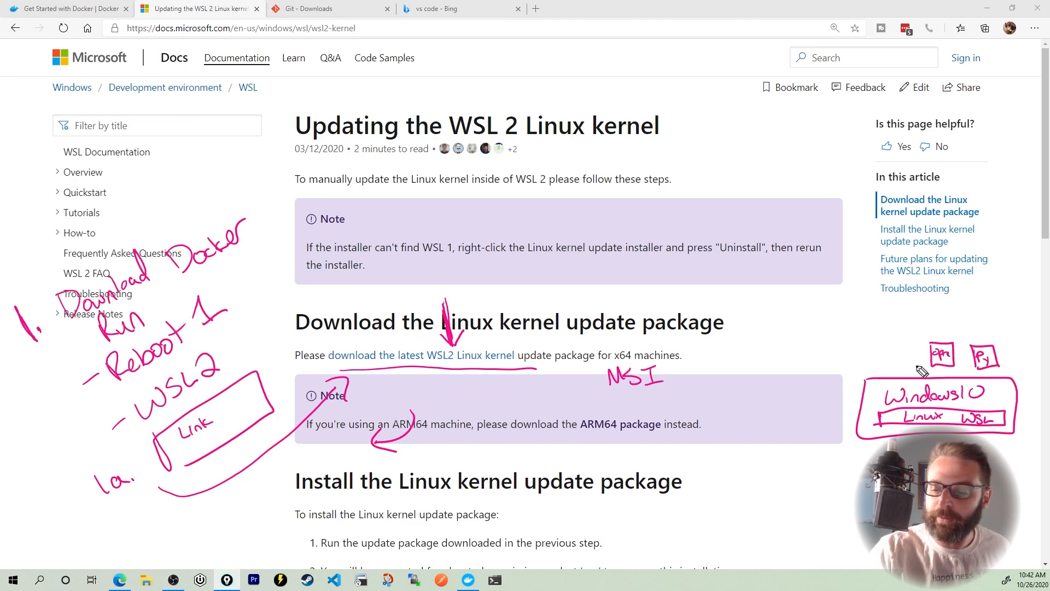
{"action": "mouse_move", "coordinate": [896, 345]}
{"action": "left_mouse_down"}
{"action": "mouse_move", "coordinate": [923, 363]}
{"action": "mouse_move", "coordinate": [884, 425]}
{"action": "left_mouse_up"}
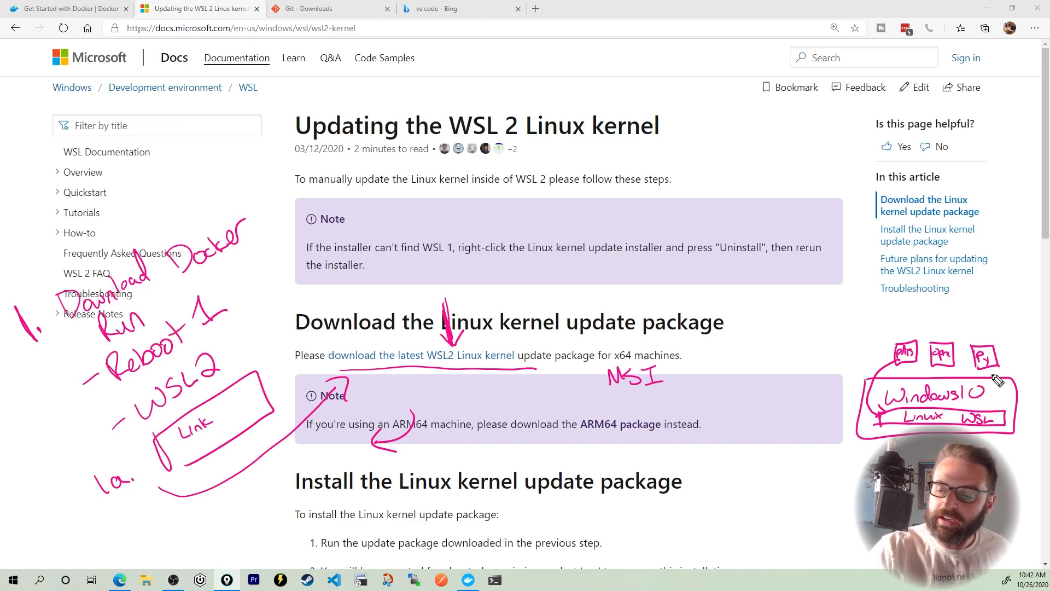
Step: Connect the containers down to WSL and draw a VS Code box with arrows to each container
{"action": "mouse_move", "coordinate": [993, 365]}
{"action": "left_mouse_down"}
{"action": "mouse_move", "coordinate": [1005, 418]}
{"action": "mouse_move", "coordinate": [997, 410]}
{"action": "left_mouse_up"}
{"action": "mouse_move", "coordinate": [956, 369]}
{"action": "left_mouse_down"}
{"action": "mouse_move", "coordinate": [972, 413]}
{"action": "mouse_move", "coordinate": [954, 420]}
{"action": "left_mouse_up"}
{"action": "mouse_move", "coordinate": [824, 327]}
{"action": "left_mouse_down"}
{"action": "mouse_move", "coordinate": [820, 365]}
{"action": "mouse_move", "coordinate": [881, 368]}
{"action": "mouse_move", "coordinate": [817, 305]}
{"action": "mouse_move", "coordinate": [838, 349]}
{"action": "mouse_move", "coordinate": [861, 345]}
{"action": "left_mouse_up"}
{"action": "mouse_move", "coordinate": [866, 338]}
{"action": "left_mouse_down"}
{"action": "mouse_move", "coordinate": [880, 342]}
{"action": "mouse_move", "coordinate": [868, 396]}
{"action": "left_mouse_up"}
{"action": "mouse_move", "coordinate": [882, 316]}
{"action": "left_mouse_down"}
{"action": "mouse_move", "coordinate": [903, 338]}
{"action": "mouse_move", "coordinate": [961, 330]}
{"action": "mouse_move", "coordinate": [953, 340]}
{"action": "mouse_move", "coordinate": [988, 316]}
{"action": "mouse_move", "coordinate": [995, 344]}
{"action": "mouse_move", "coordinate": [1000, 333]}
{"action": "left_mouse_up"}
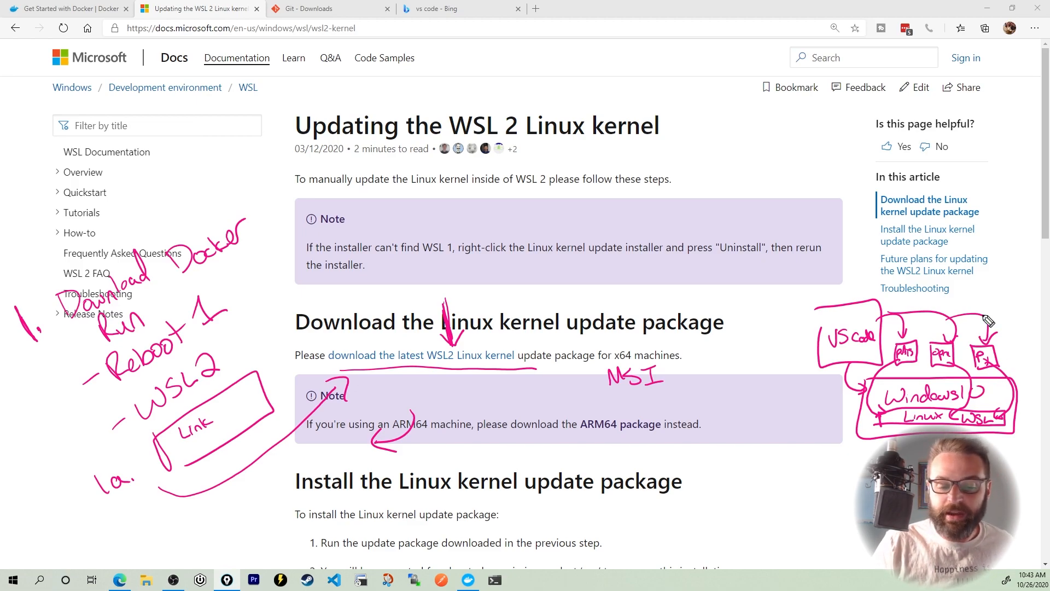
Step: Tick Download Docker and Reboot, mark the WSL2 kernel link as next, write Restart, then clear all sketches
{"action": "left_click_drag", "start_coordinate": [259, 230], "coordinate": [275, 212]}
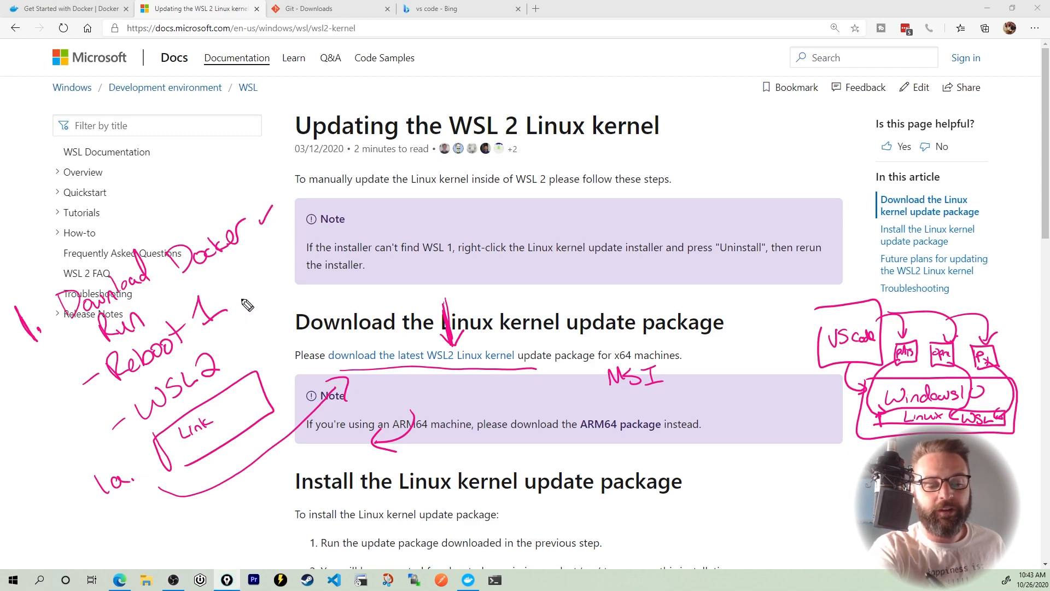
{"action": "left_click_drag", "start_coordinate": [244, 297], "coordinate": [264, 279]}
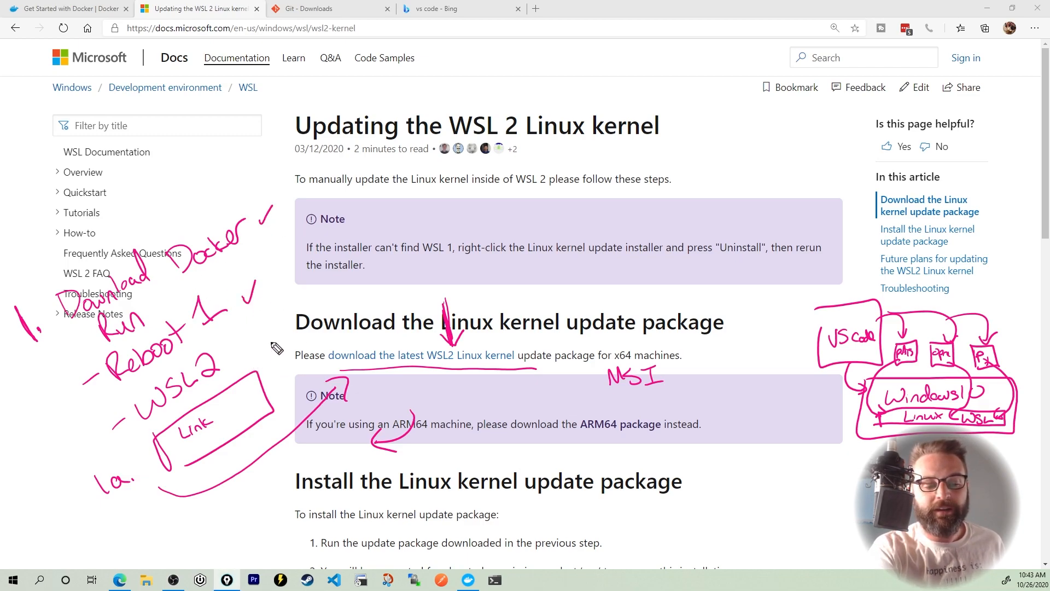
{"action": "left_click_drag", "start_coordinate": [277, 343], "coordinate": [285, 380]}
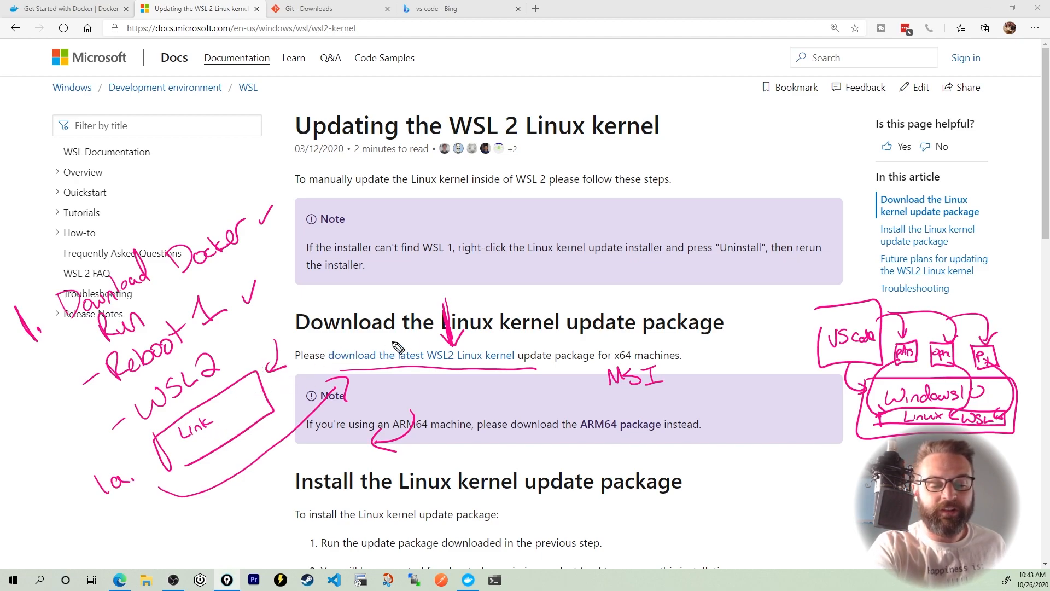
{"action": "left_click_drag", "start_coordinate": [407, 339], "coordinate": [420, 337]}
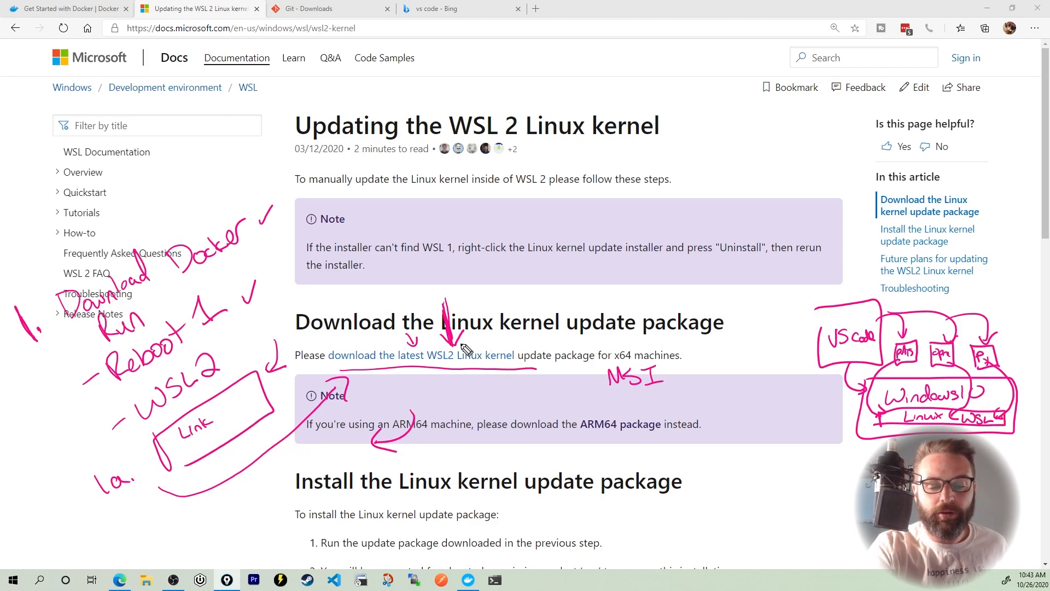
{"action": "left_click_drag", "start_coordinate": [223, 435], "coordinate": [278, 432]}
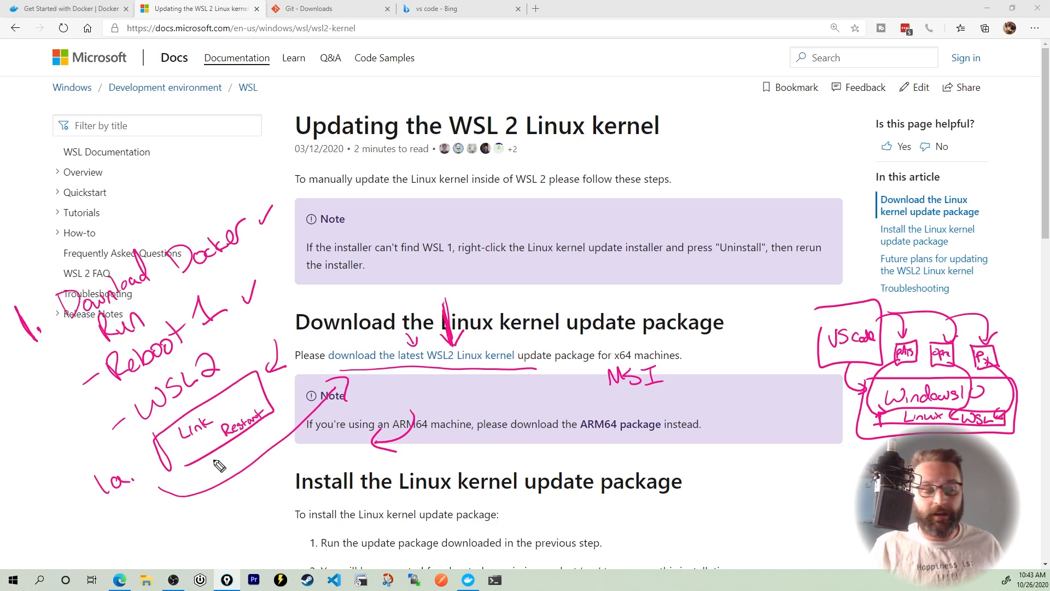
{"action": "key", "text": "Escape"}
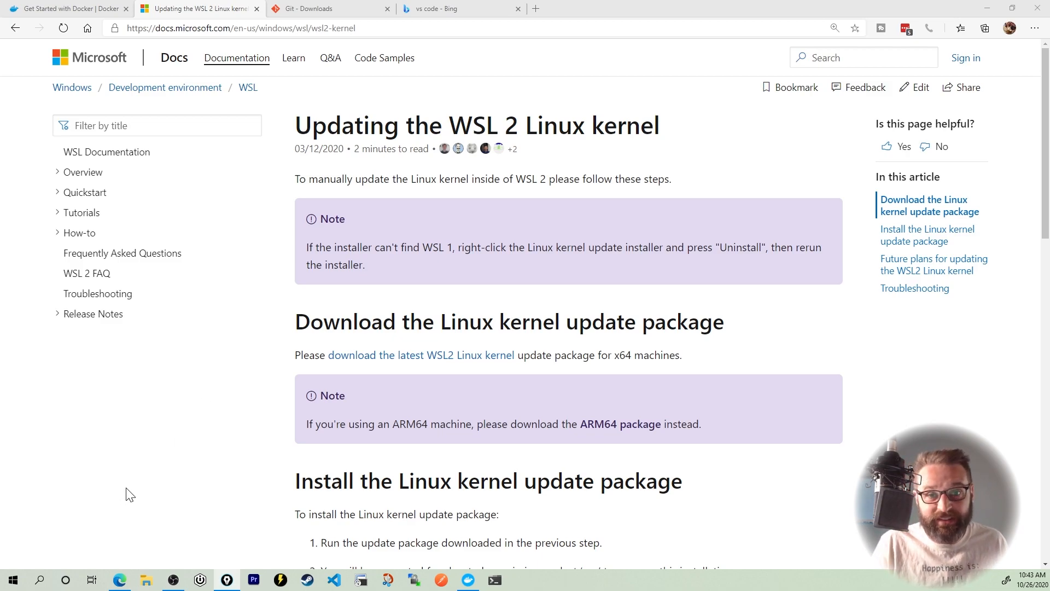
Step: Launch Microsoft Store, search for ubuntu, maximize the window and open the Ubuntu 20.04 LTS page
{"action": "left_click", "coordinate": [14, 579]}
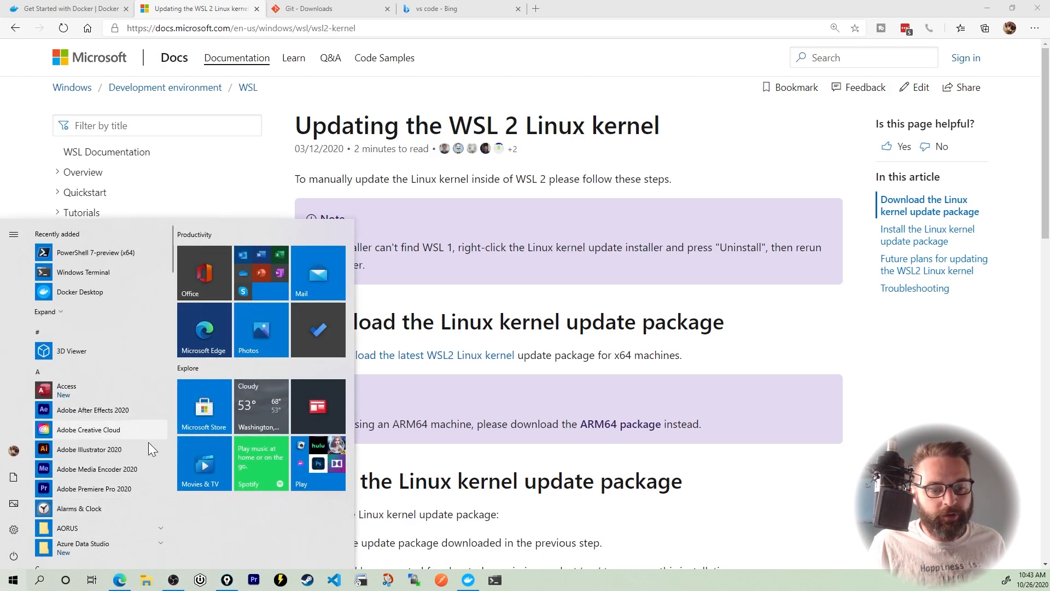
{"action": "left_click", "coordinate": [208, 417]}
{"action": "type", "text": "ubu"}
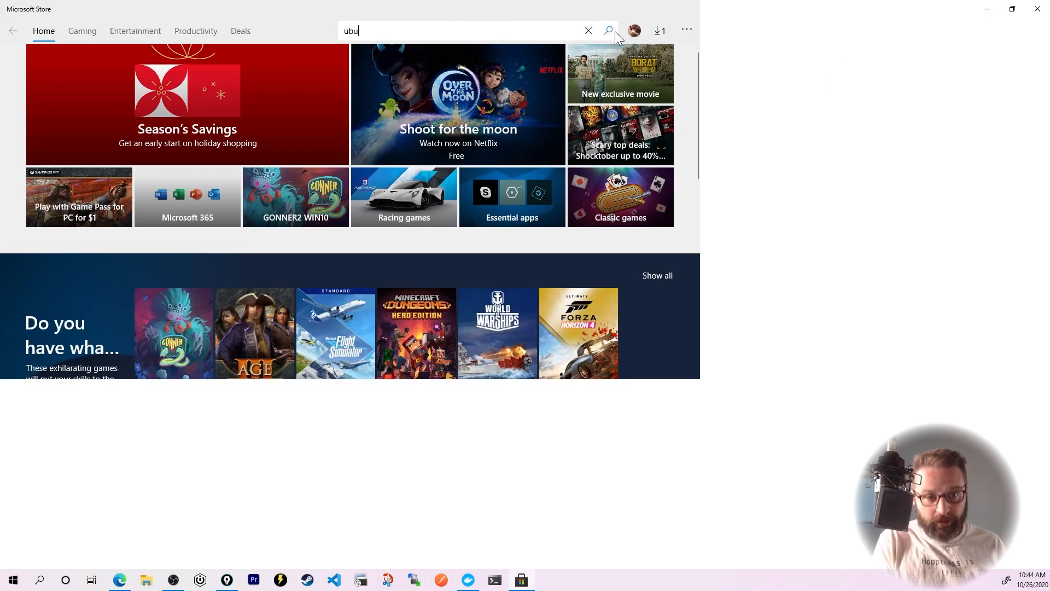
{"action": "type", "text": "ntu"}
{"action": "key", "text": "Return"}
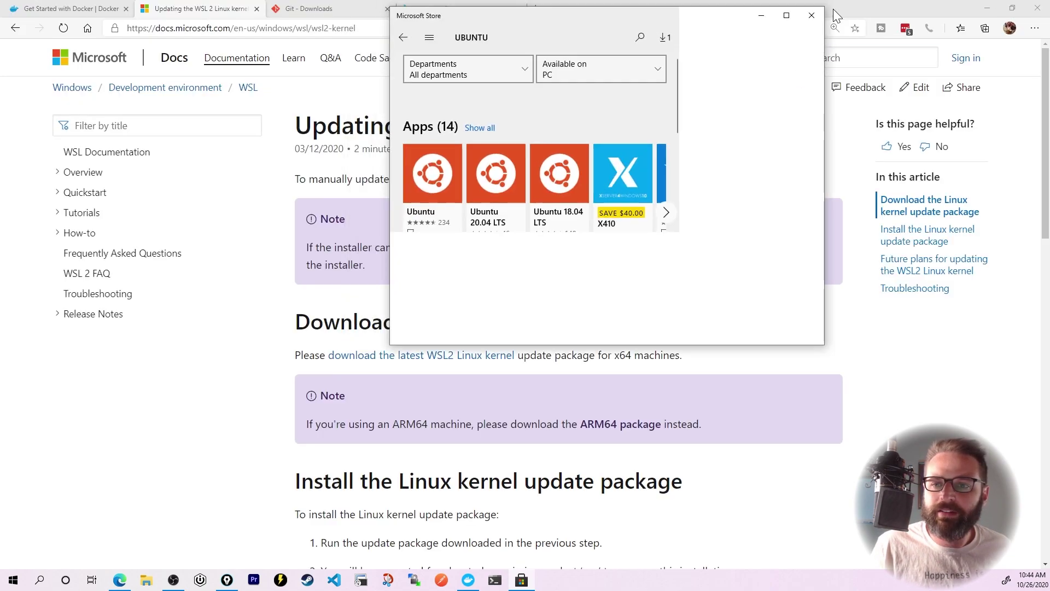
{"action": "left_click", "coordinate": [1016, 10]}
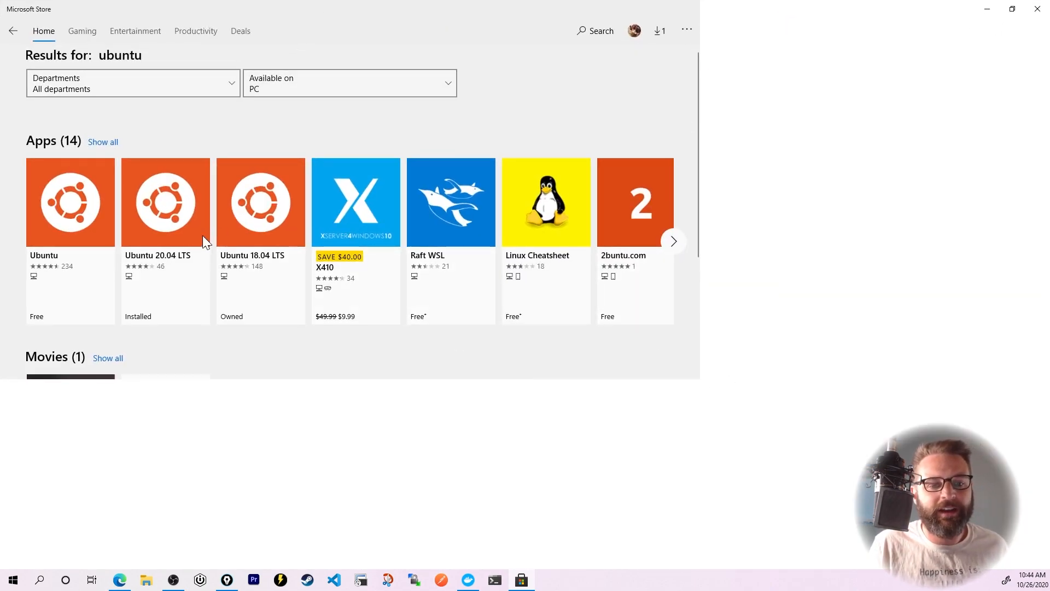
{"action": "left_click", "coordinate": [168, 268]}
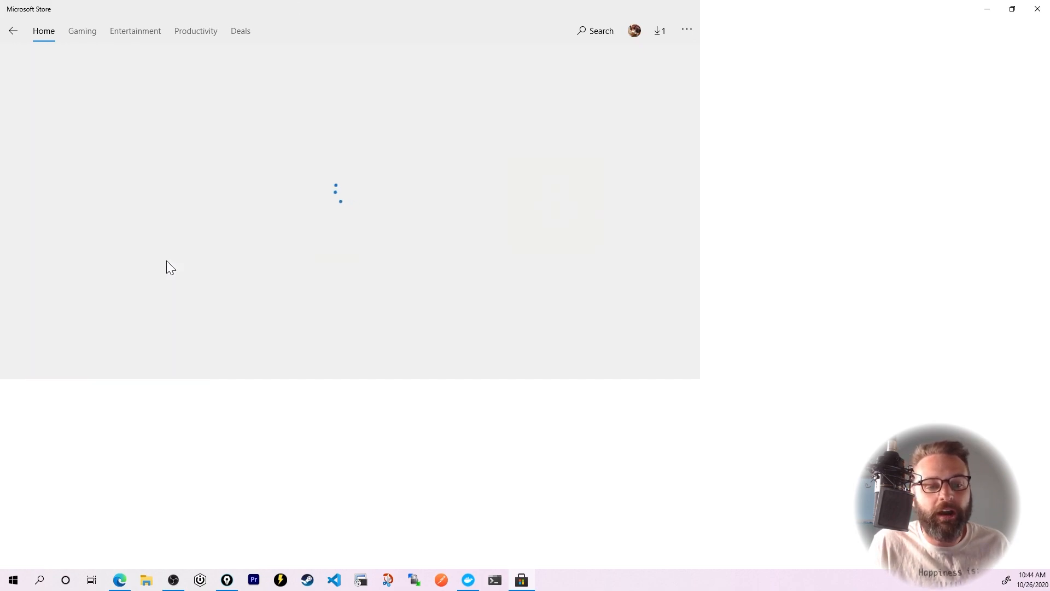
Step: Sketch GET, Install and launch notes beside the product, then clear them
{"action": "mouse_move", "coordinate": [450, 130]}
{"action": "left_mouse_down"}
{"action": "mouse_move", "coordinate": [459, 156]}
{"action": "mouse_move", "coordinate": [503, 152]}
{"action": "left_mouse_up"}
{"action": "left_click_drag", "start_coordinate": [446, 174], "coordinate": [514, 168]}
{"action": "mouse_move", "coordinate": [513, 168]}
{"action": "left_mouse_down"}
{"action": "mouse_move", "coordinate": [503, 121]}
{"action": "mouse_move", "coordinate": [419, 123]}
{"action": "mouse_move", "coordinate": [435, 185]}
{"action": "left_mouse_up"}
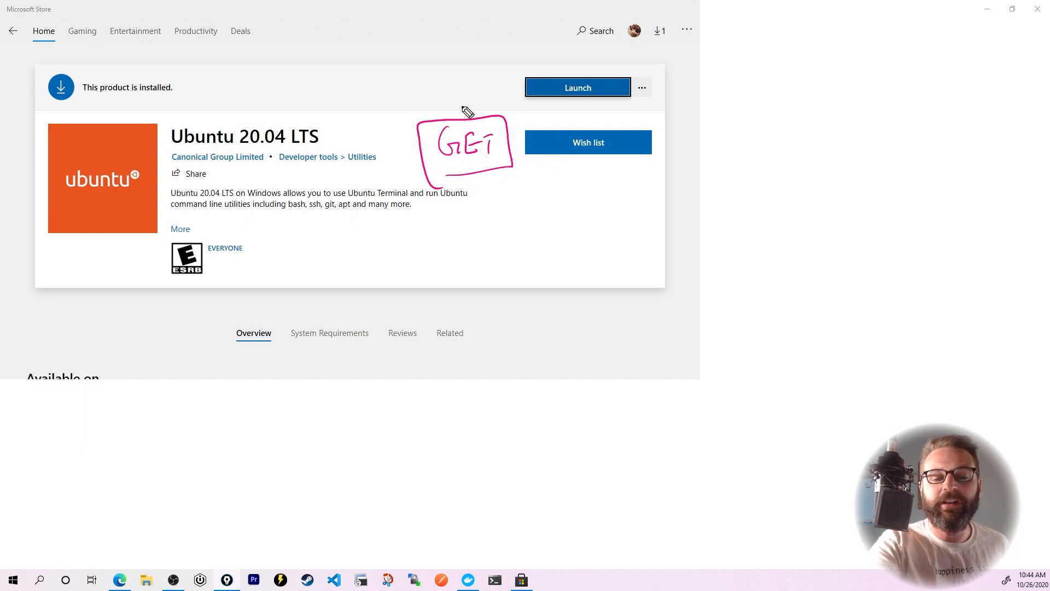
{"action": "mouse_move", "coordinate": [418, 78]}
{"action": "left_mouse_down"}
{"action": "mouse_move", "coordinate": [422, 105]}
{"action": "mouse_move", "coordinate": [493, 101]}
{"action": "mouse_move", "coordinate": [419, 76]}
{"action": "mouse_move", "coordinate": [441, 99]}
{"action": "mouse_move", "coordinate": [491, 92]}
{"action": "left_mouse_up"}
{"action": "mouse_move", "coordinate": [475, 54]}
{"action": "left_mouse_down"}
{"action": "mouse_move", "coordinate": [485, 65]}
{"action": "mouse_move", "coordinate": [510, 30]}
{"action": "left_mouse_up"}
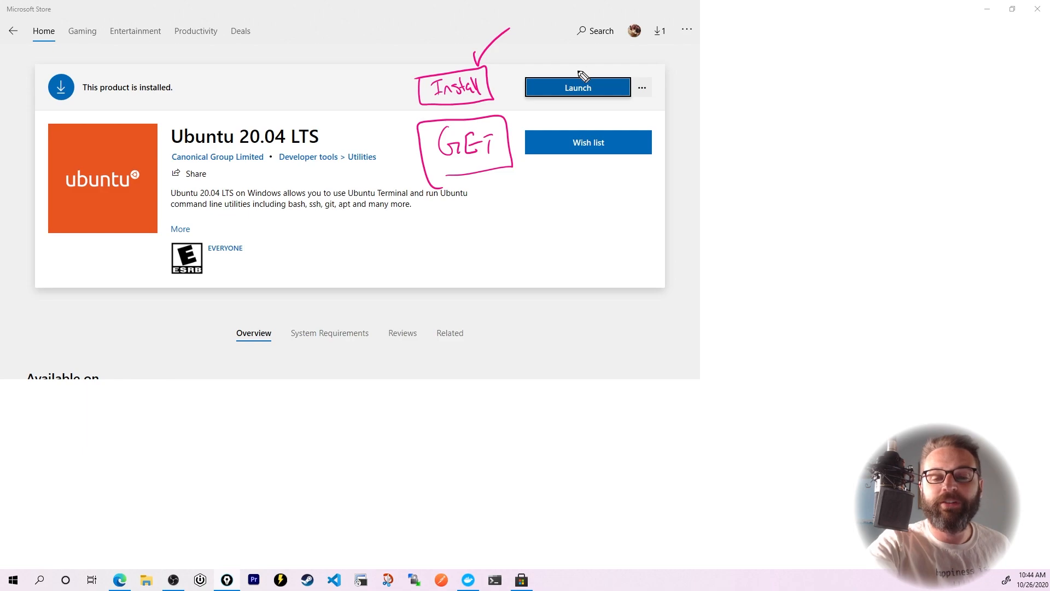
{"action": "mouse_move", "coordinate": [577, 50]}
{"action": "left_mouse_down"}
{"action": "mouse_move", "coordinate": [583, 71]}
{"action": "mouse_move", "coordinate": [594, 59]}
{"action": "left_mouse_up"}
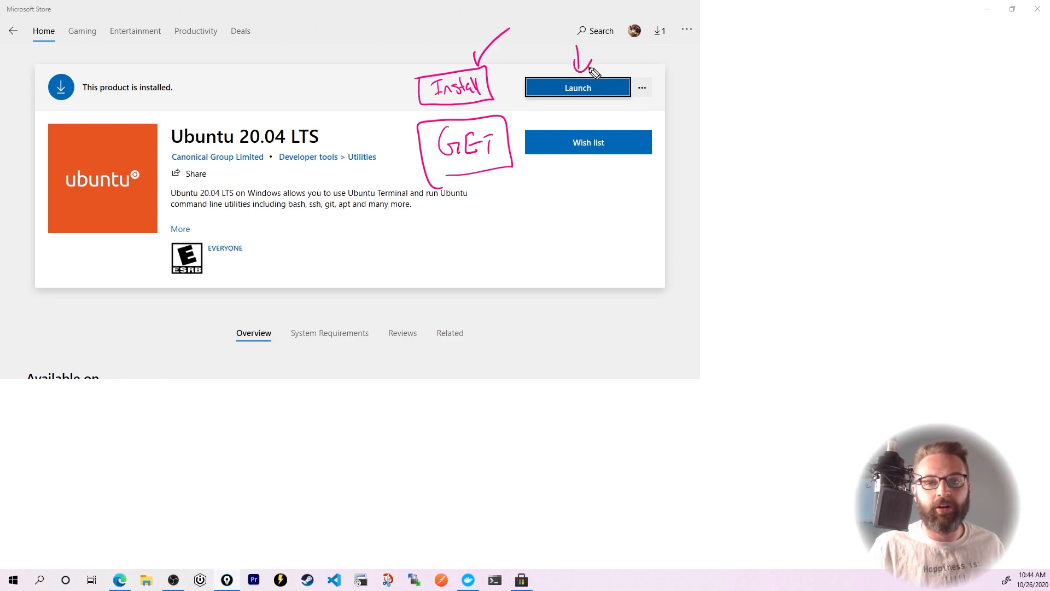
{"action": "key", "text": "Escape"}
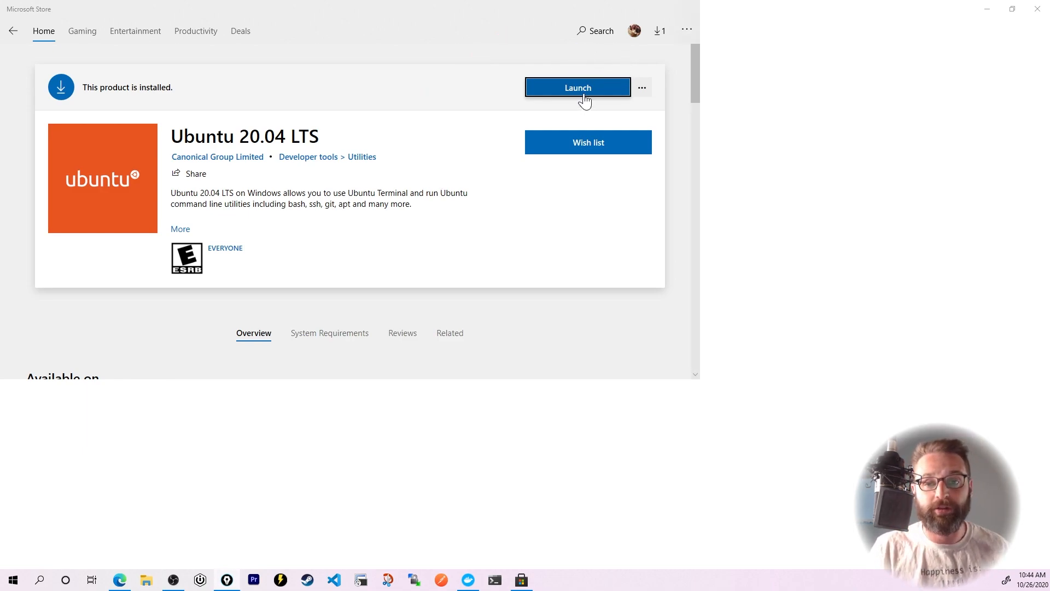
{"action": "left_click", "coordinate": [583, 89]}
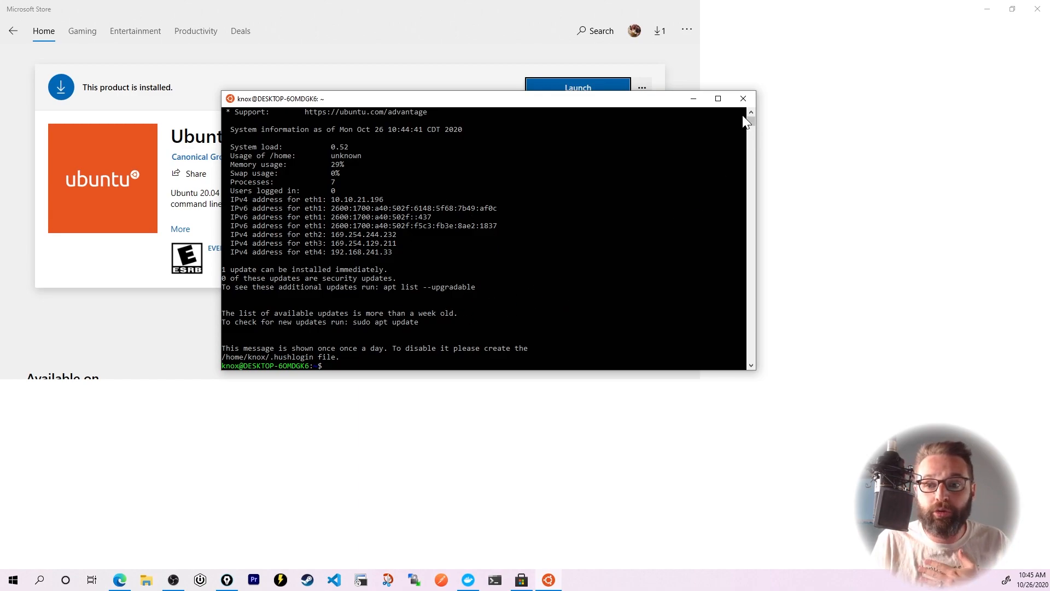
{"action": "left_click", "coordinate": [743, 98]}
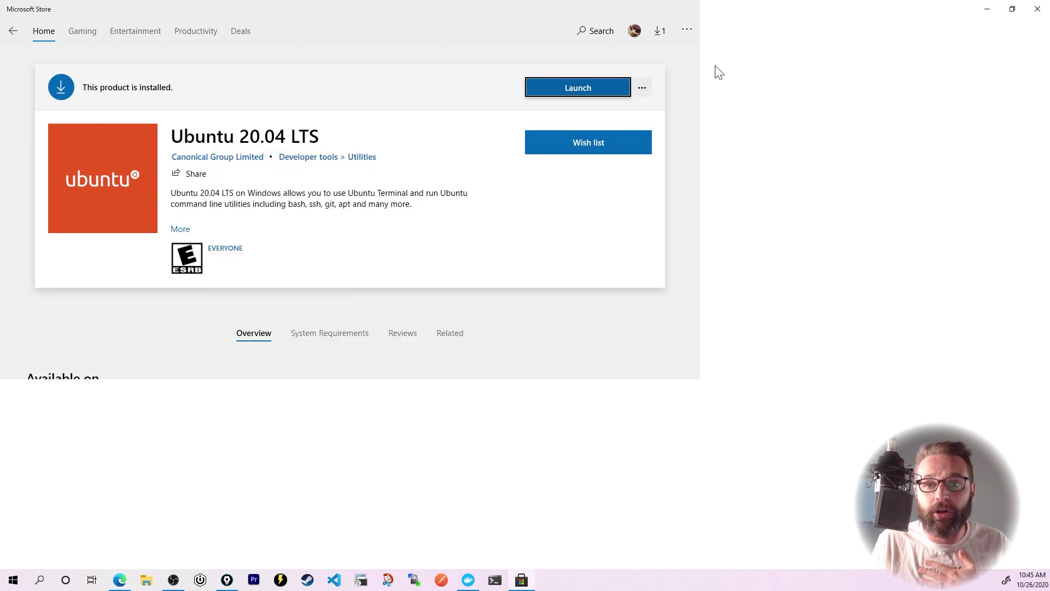
Step: Close Microsoft Store, switch to the Git downloads page and circle the Windows download option
{"action": "left_click", "coordinate": [1041, 8]}
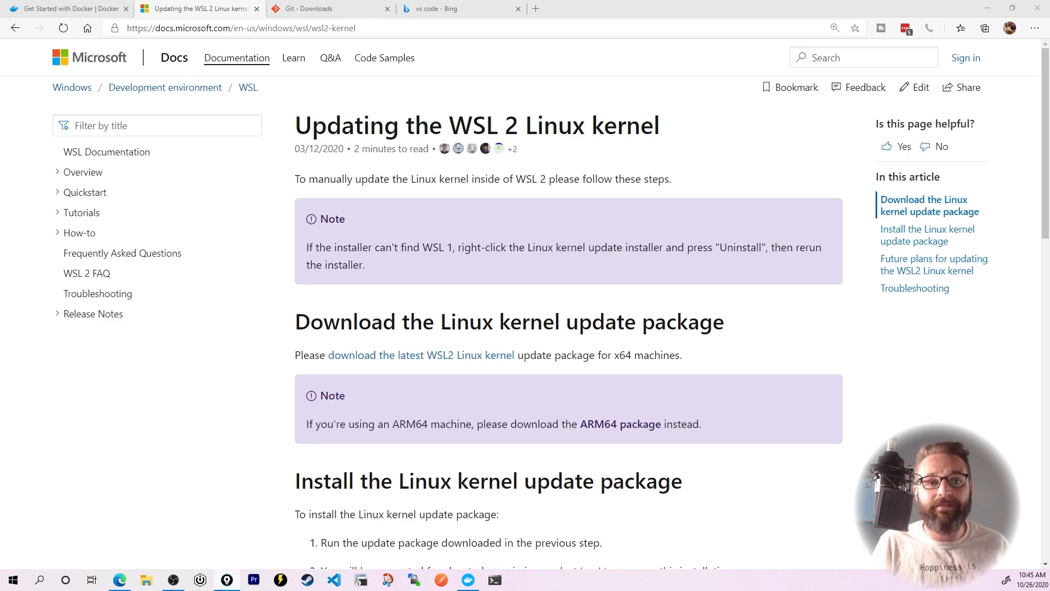
{"action": "left_click", "coordinate": [328, 8]}
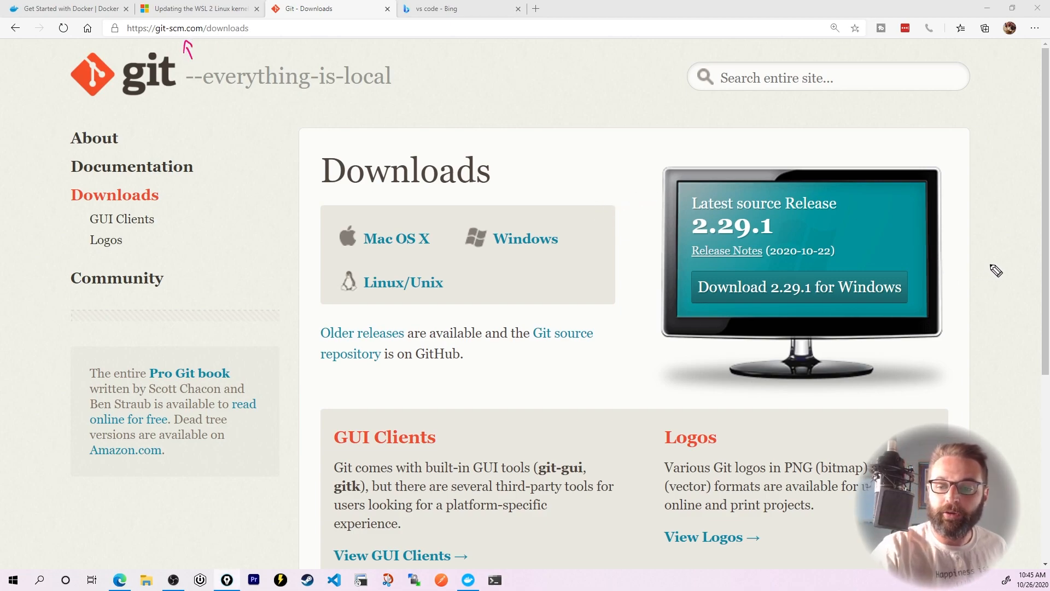
{"action": "mouse_move", "coordinate": [950, 279]}
{"action": "left_mouse_down"}
{"action": "mouse_move", "coordinate": [995, 268]}
{"action": "mouse_move", "coordinate": [978, 291]}
{"action": "left_mouse_up"}
{"action": "left_click_drag", "start_coordinate": [476, 262], "coordinate": [574, 256]}
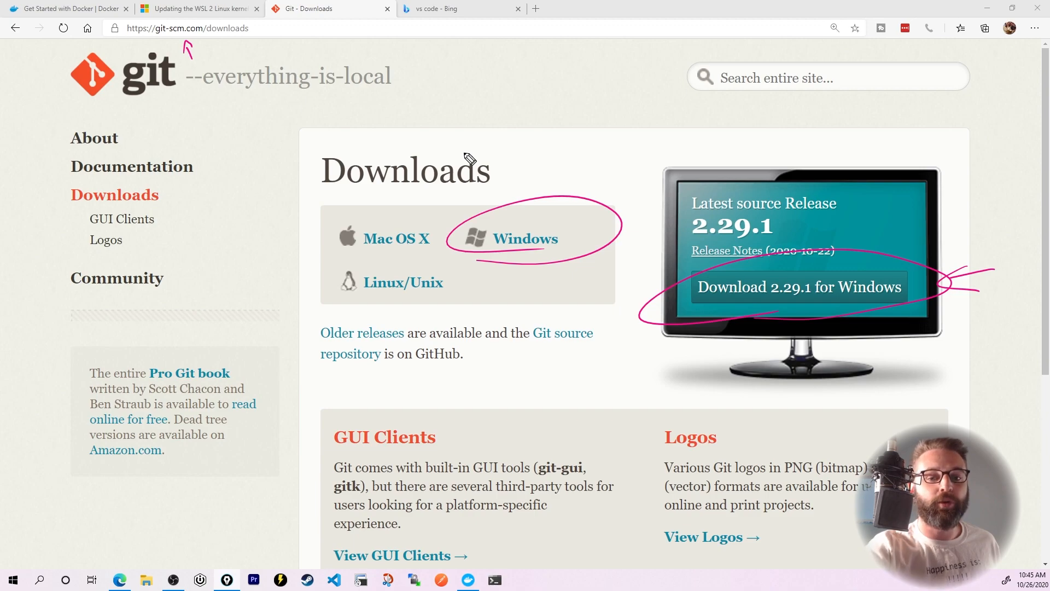
Step: Note Windows Terminal and PowerShell, arrow the Windows download, underline the git logo, then clear the notes
{"action": "mouse_move", "coordinate": [460, 107]}
{"action": "left_mouse_down"}
{"action": "mouse_move", "coordinate": [508, 120]}
{"action": "mouse_move", "coordinate": [603, 90]}
{"action": "mouse_move", "coordinate": [675, 95]}
{"action": "left_mouse_up"}
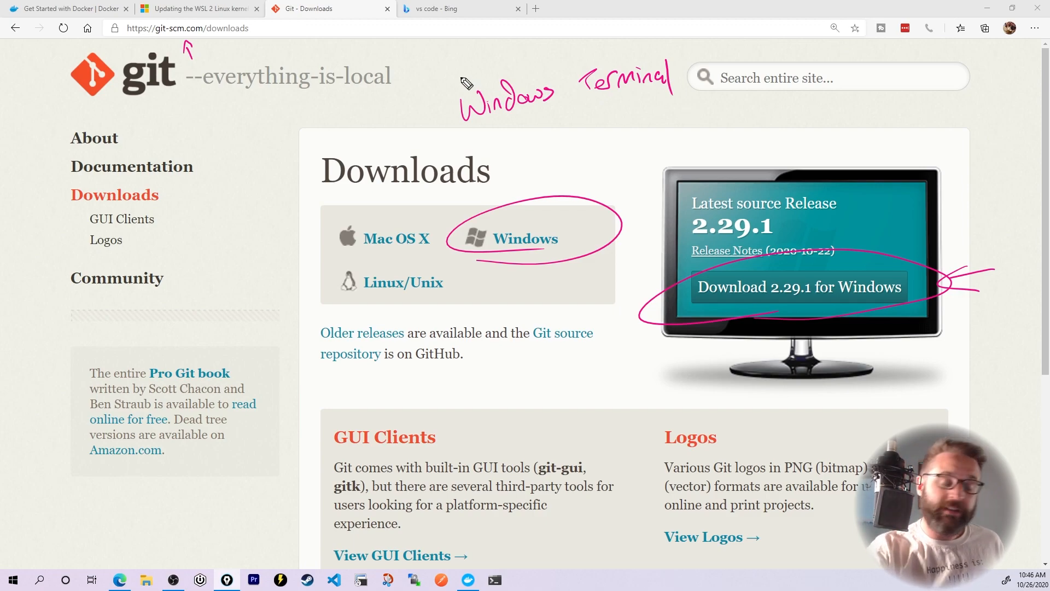
{"action": "mouse_move", "coordinate": [448, 58]}
{"action": "left_mouse_down"}
{"action": "mouse_move", "coordinate": [464, 82]}
{"action": "mouse_move", "coordinate": [484, 82]}
{"action": "mouse_move", "coordinate": [566, 49]}
{"action": "mouse_move", "coordinate": [575, 82]}
{"action": "left_mouse_up"}
{"action": "mouse_move", "coordinate": [619, 172]}
{"action": "left_mouse_down"}
{"action": "mouse_move", "coordinate": [634, 246]}
{"action": "mouse_move", "coordinate": [666, 262]}
{"action": "left_mouse_up"}
{"action": "left_click_drag", "start_coordinate": [648, 246], "coordinate": [663, 282]}
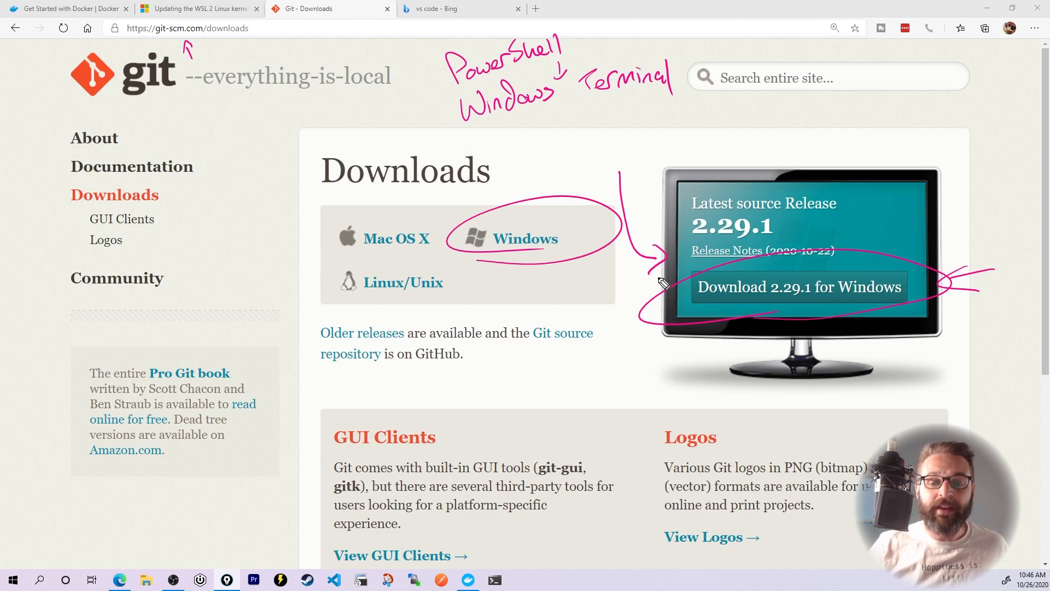
{"action": "left_click_drag", "start_coordinate": [115, 115], "coordinate": [191, 112]}
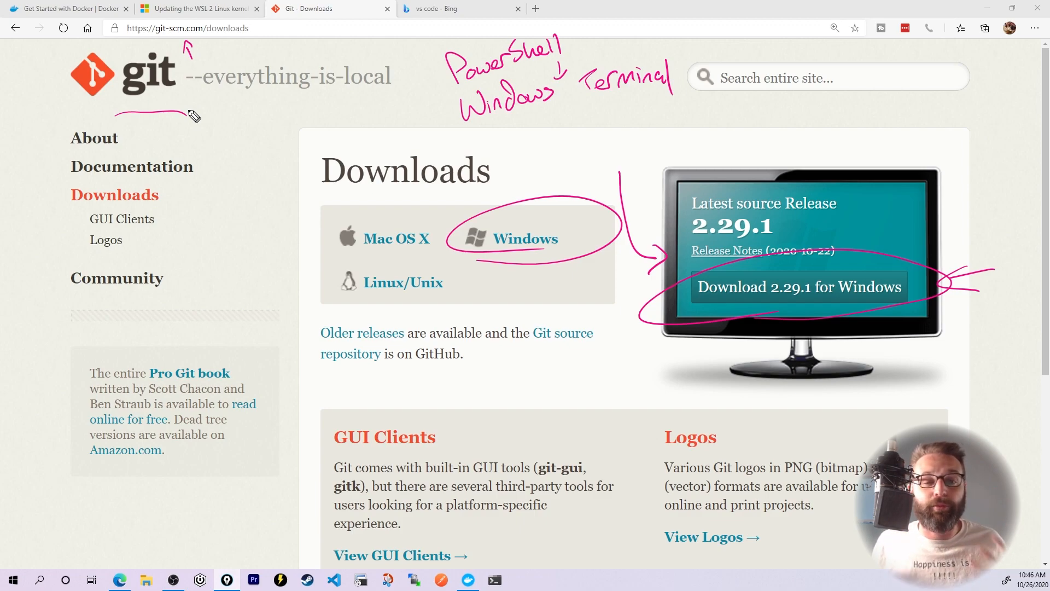
{"action": "key", "text": "Escape"}
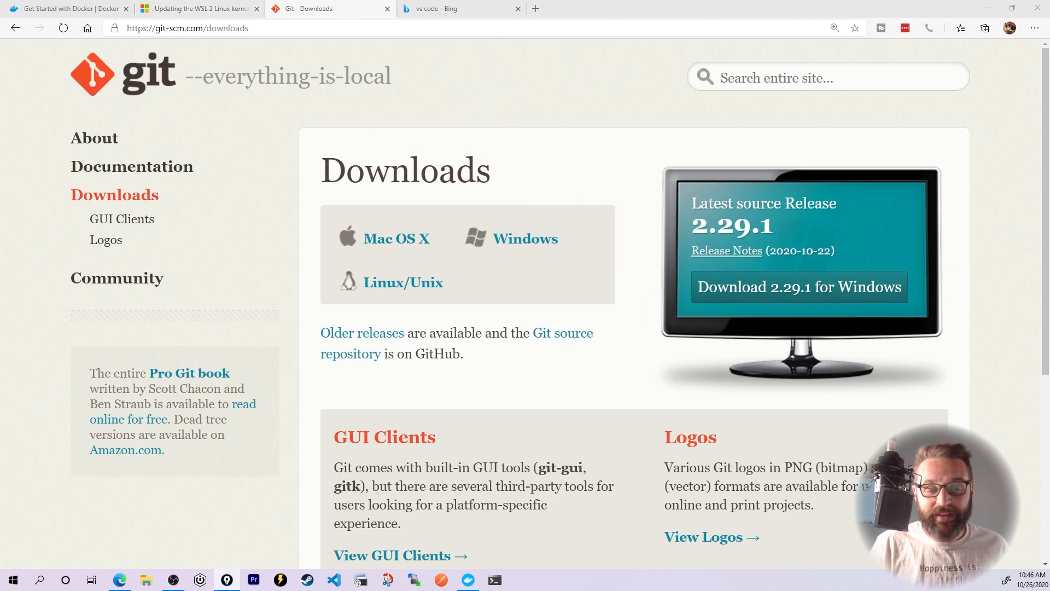
Step: Open code.visualstudio.com from the vs code results and list Docker, WSL2, Git CLI, VS Code in a sketch
{"action": "left_click", "coordinate": [440, 11]}
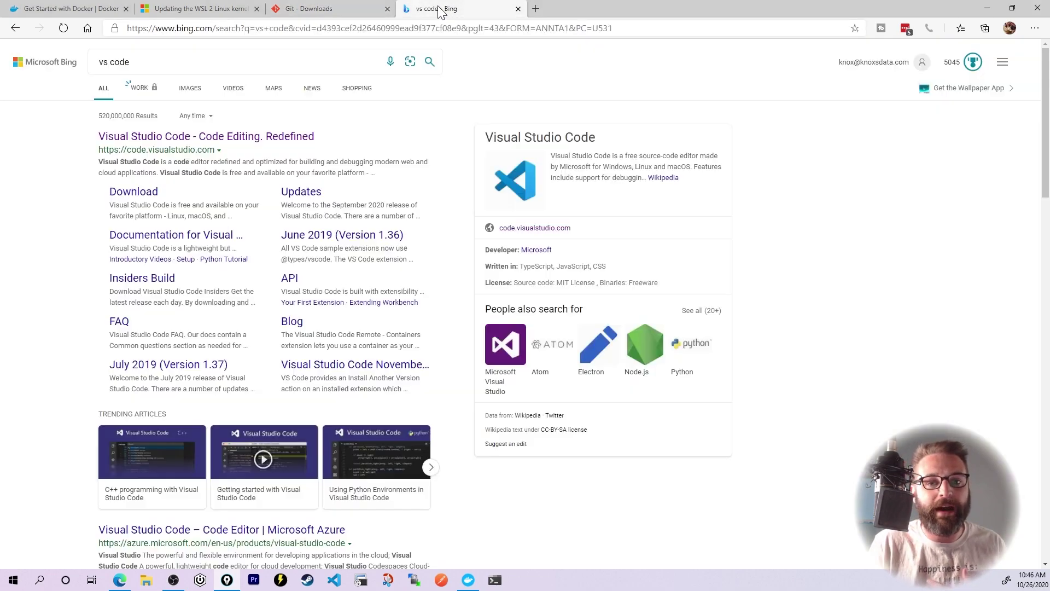
{"action": "left_click", "coordinate": [214, 137]}
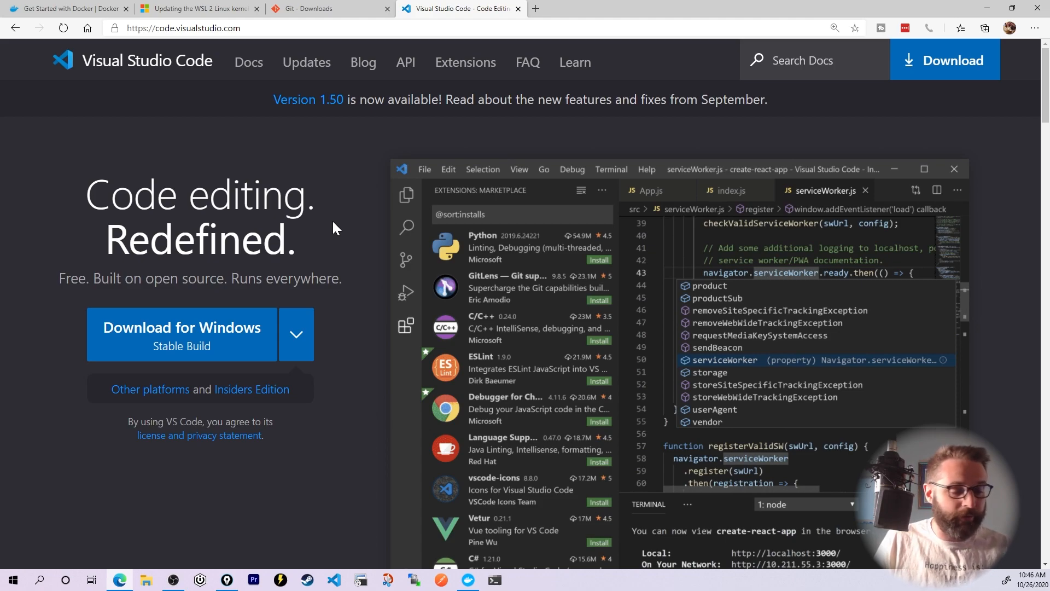
{"action": "mouse_move", "coordinate": [140, 476]}
{"action": "left_mouse_down"}
{"action": "mouse_move", "coordinate": [152, 497]}
{"action": "mouse_move", "coordinate": [217, 469]}
{"action": "mouse_move", "coordinate": [238, 476]}
{"action": "left_mouse_up"}
{"action": "mouse_move", "coordinate": [182, 500]}
{"action": "left_mouse_down"}
{"action": "mouse_move", "coordinate": [228, 502]}
{"action": "mouse_move", "coordinate": [262, 489]}
{"action": "left_mouse_up"}
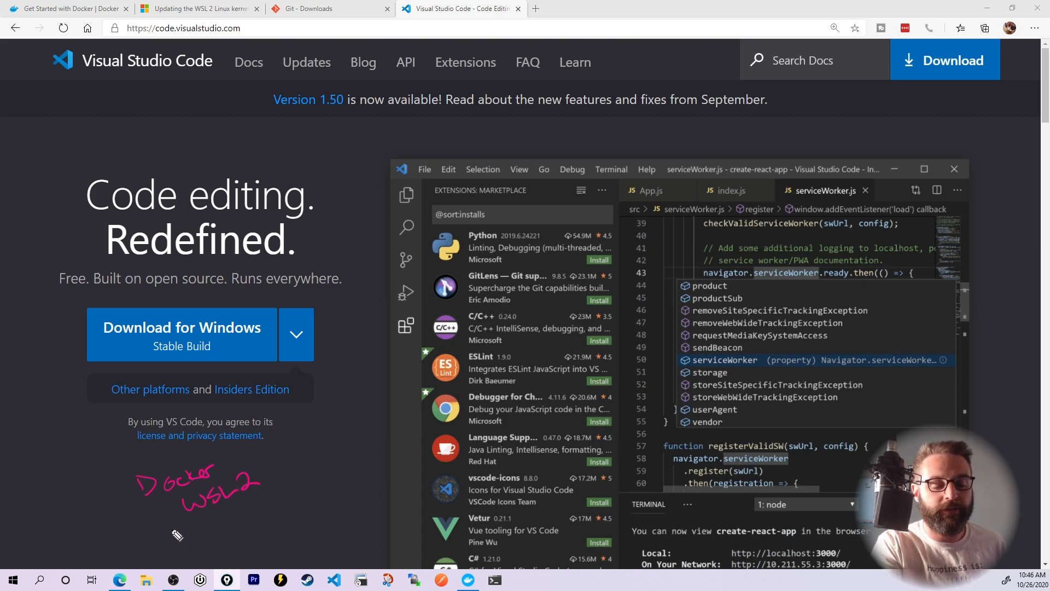
{"action": "mouse_move", "coordinate": [177, 530]}
{"action": "left_mouse_down"}
{"action": "mouse_move", "coordinate": [174, 549]}
{"action": "mouse_move", "coordinate": [195, 535]}
{"action": "mouse_move", "coordinate": [205, 549]}
{"action": "left_mouse_up"}
{"action": "mouse_move", "coordinate": [247, 513]}
{"action": "left_mouse_down"}
{"action": "mouse_move", "coordinate": [242, 538]}
{"action": "mouse_move", "coordinate": [263, 507]}
{"action": "mouse_move", "coordinate": [288, 511]}
{"action": "left_mouse_up"}
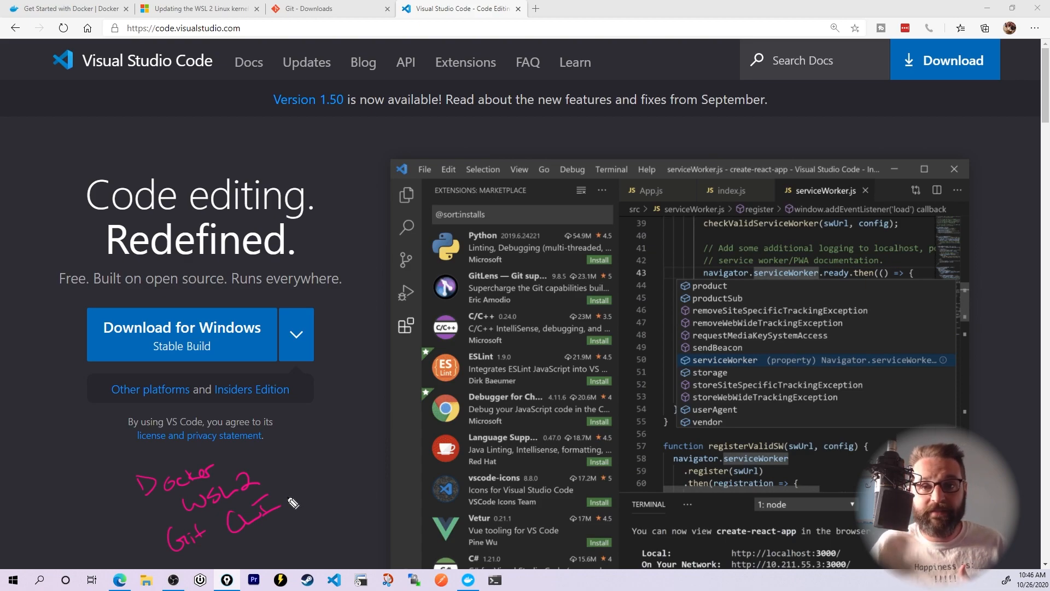
{"action": "mouse_move", "coordinate": [250, 542]}
{"action": "left_mouse_down"}
{"action": "mouse_move", "coordinate": [338, 541]}
{"action": "mouse_move", "coordinate": [366, 525]}
{"action": "left_mouse_up"}
Step: Add Ubuntu 20.04 and a Root Password reminder beside WSL2, then clear the sketch
{"action": "left_click_drag", "start_coordinate": [267, 474], "coordinate": [291, 460]}
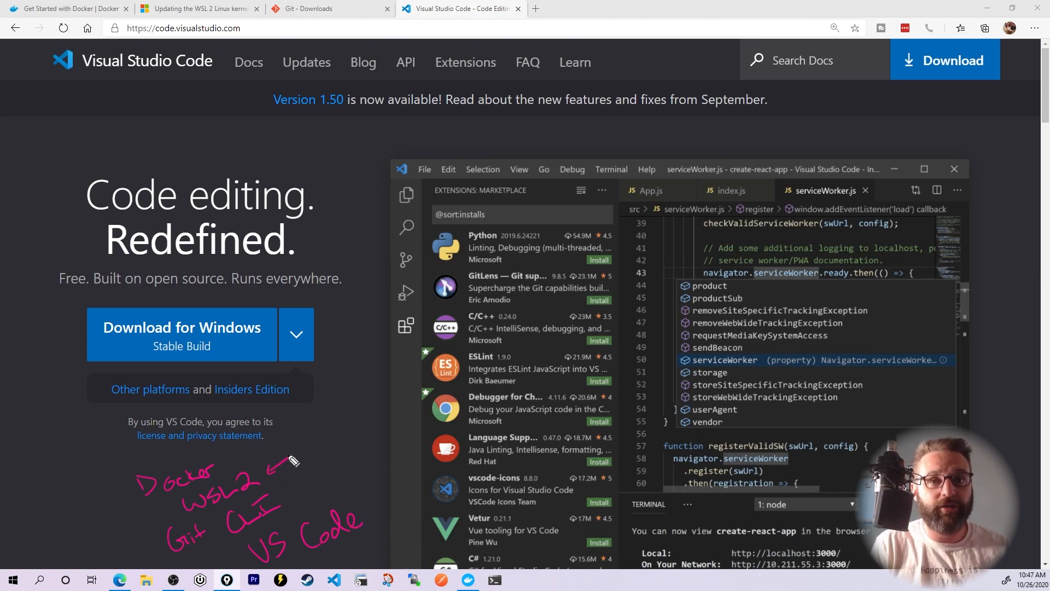
{"action": "mouse_move", "coordinate": [304, 464]}
{"action": "left_mouse_down"}
{"action": "mouse_move", "coordinate": [349, 440]}
{"action": "mouse_move", "coordinate": [376, 438]}
{"action": "mouse_move", "coordinate": [426, 394]}
{"action": "mouse_move", "coordinate": [438, 406]}
{"action": "left_mouse_up"}
{"action": "mouse_move", "coordinate": [348, 480]}
{"action": "left_mouse_down"}
{"action": "mouse_move", "coordinate": [366, 460]}
{"action": "mouse_move", "coordinate": [472, 411]}
{"action": "mouse_move", "coordinate": [470, 396]}
{"action": "left_mouse_up"}
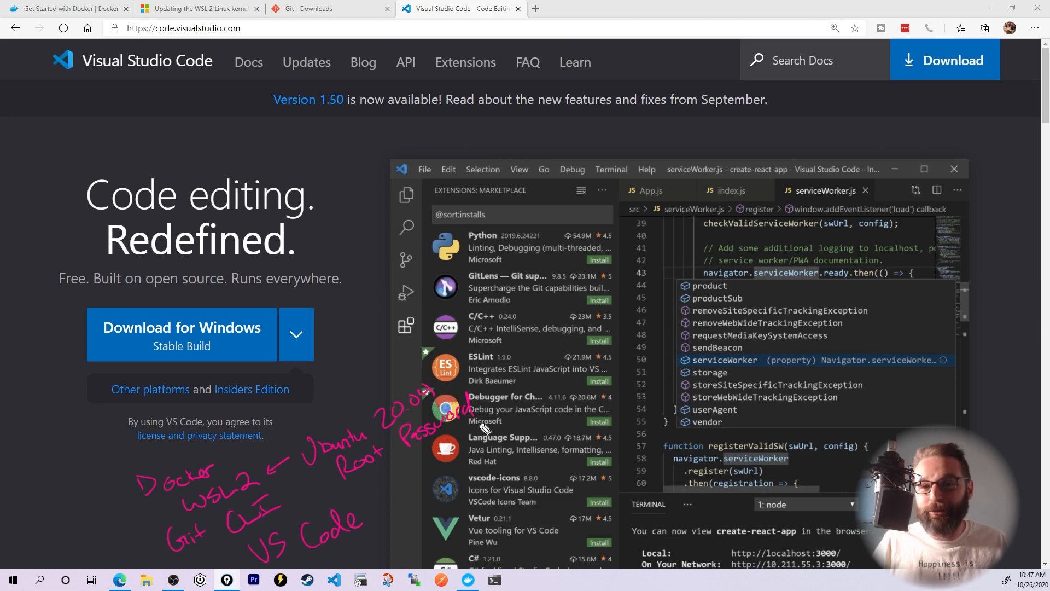
{"action": "key", "text": "Escape"}
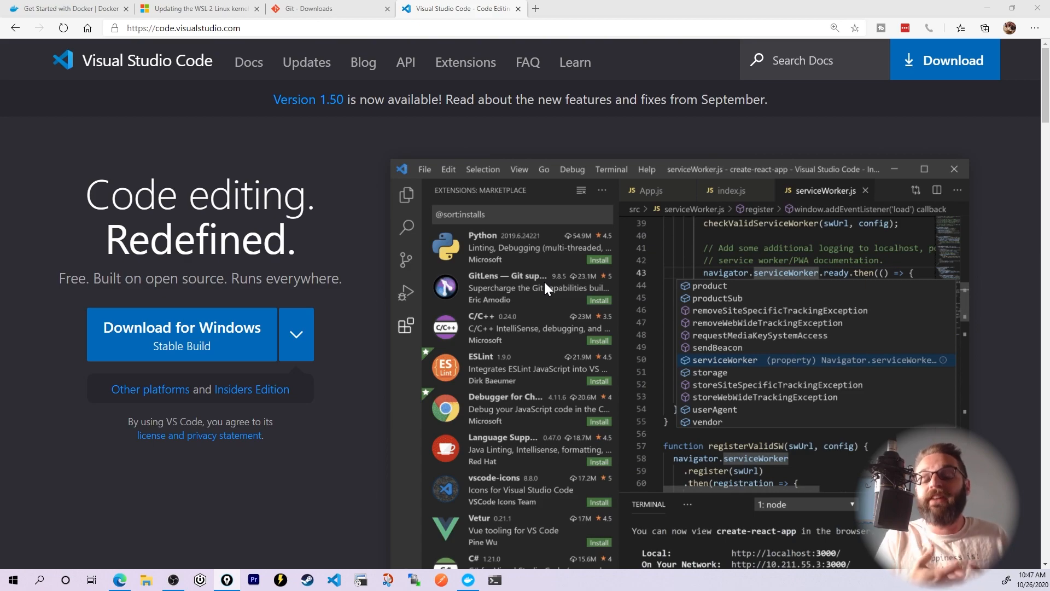
Step: In a new tab go to hub.docker.com, search python and open the official python image page
{"action": "left_click", "coordinate": [535, 9]}
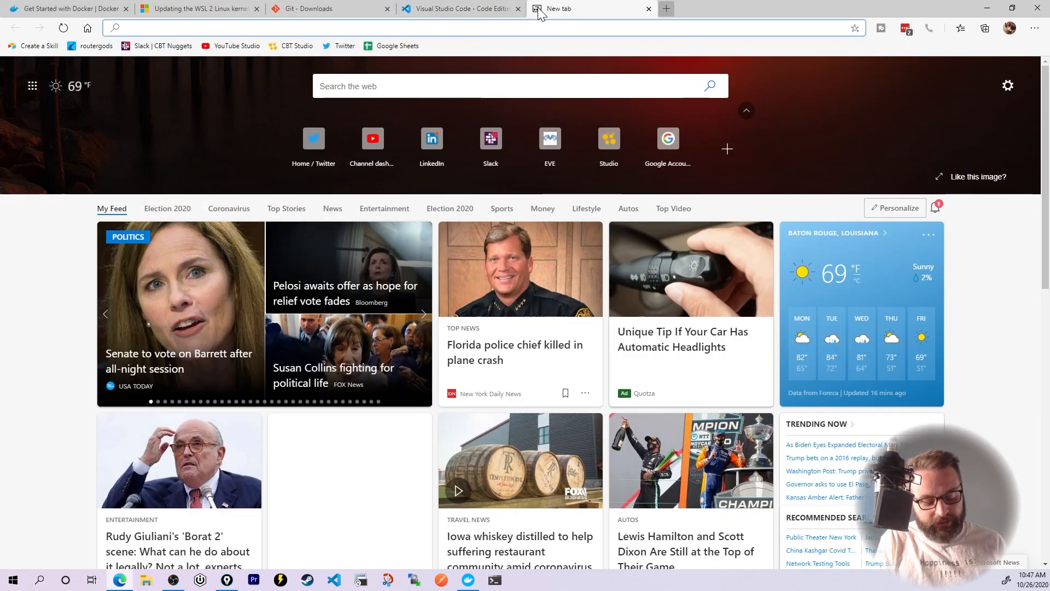
{"action": "type", "text": "hub."}
{"action": "key", "text": "Return"}
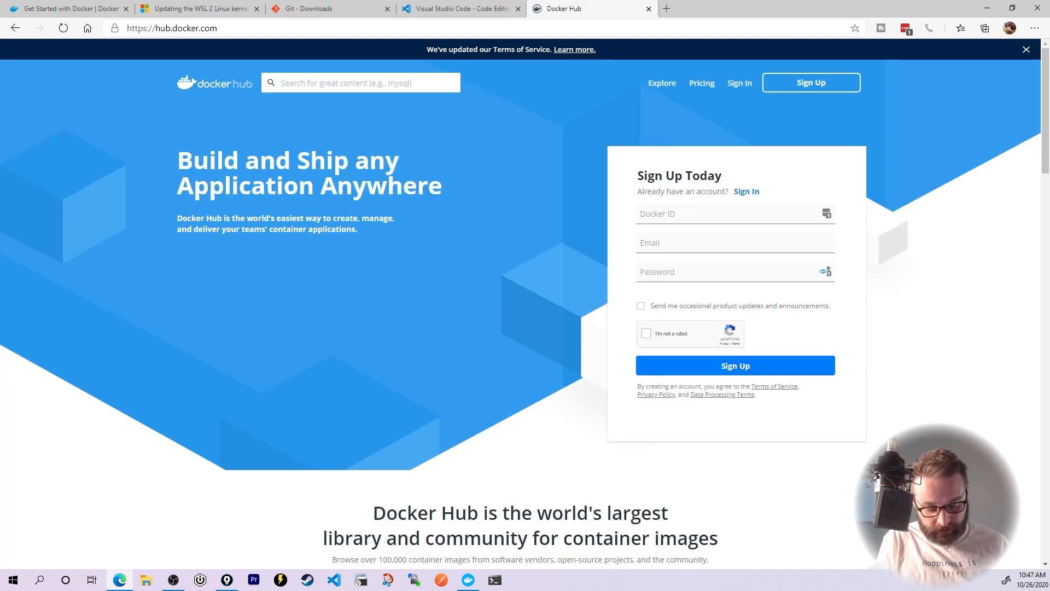
{"action": "type", "text": "python"}
{"action": "key", "text": "Return"}
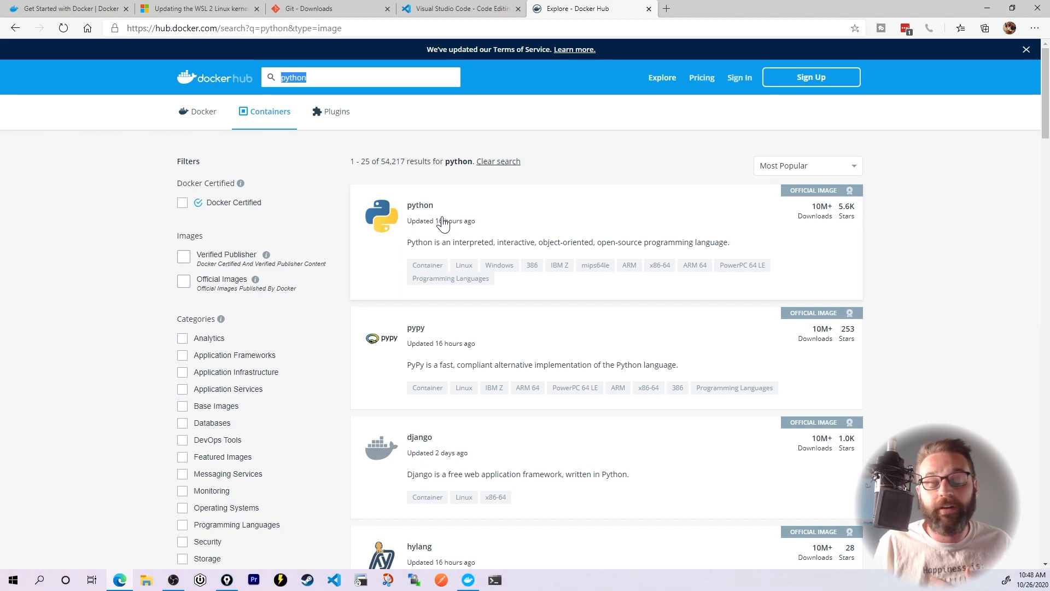
{"action": "left_click", "coordinate": [421, 207]}
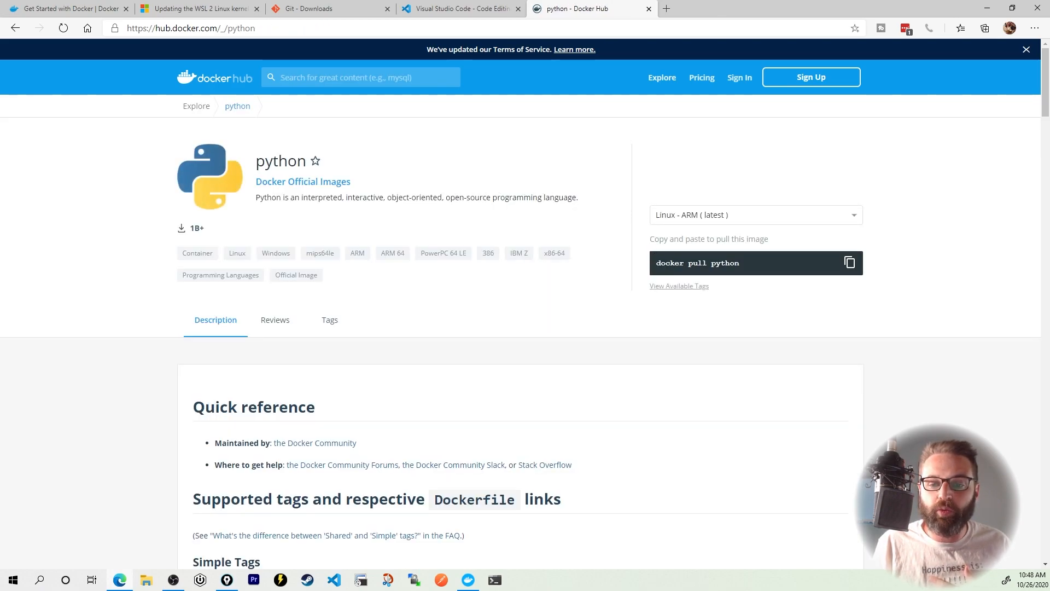
Step: Mark and copy the docker pull python command, then bring up the Start menu app list
{"action": "left_click_drag", "start_coordinate": [657, 263], "coordinate": [707, 263]}
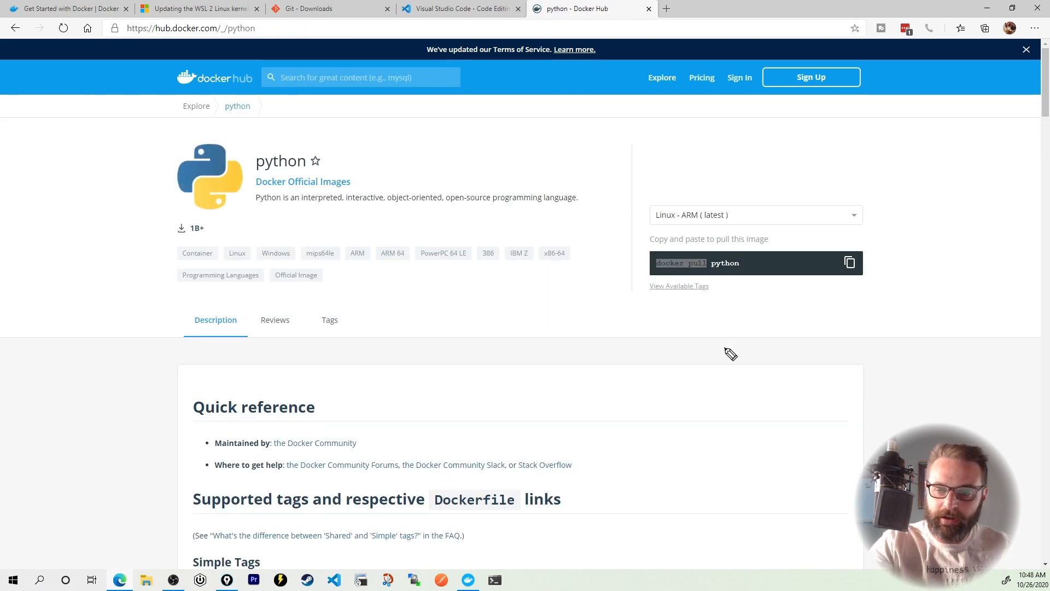
{"action": "mouse_move", "coordinate": [725, 345]}
{"action": "left_mouse_down"}
{"action": "mouse_move", "coordinate": [735, 289]}
{"action": "mouse_move", "coordinate": [755, 315]}
{"action": "left_mouse_up"}
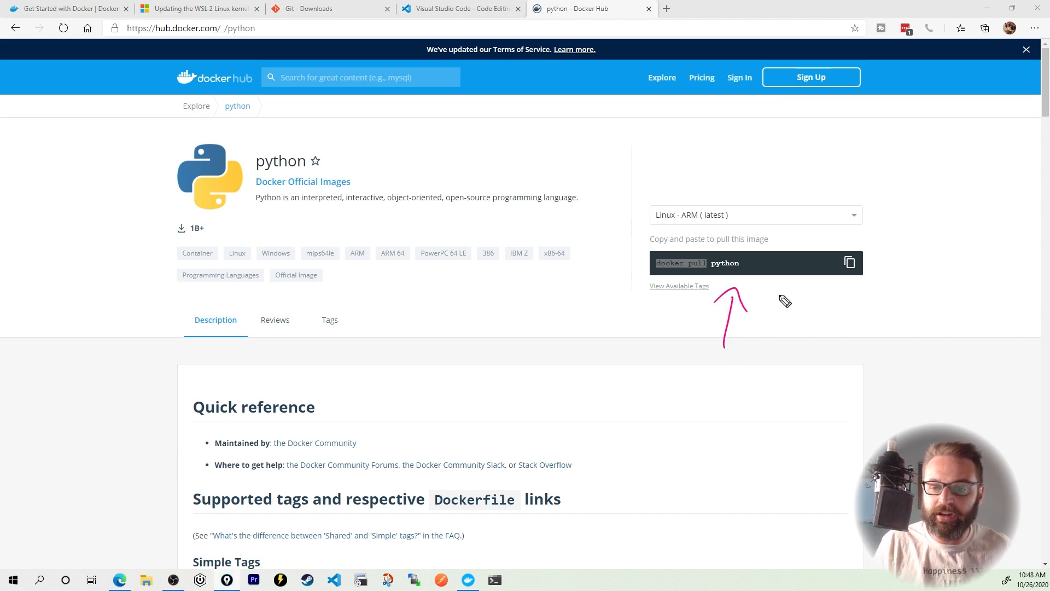
{"action": "left_click", "coordinate": [809, 288]}
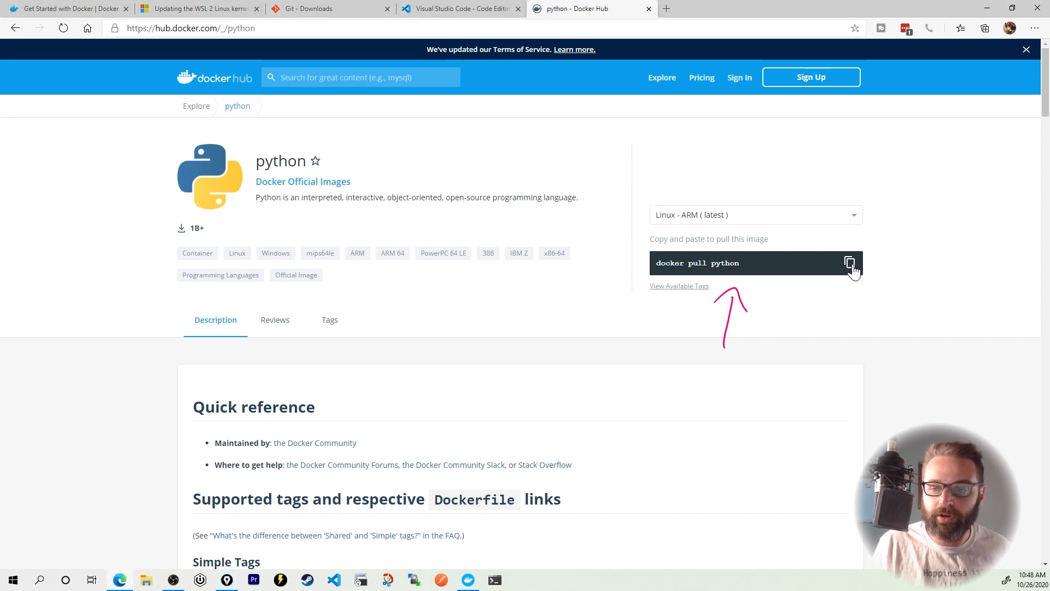
{"action": "key", "text": "super"}
{"action": "scroll", "coordinate": [88, 431], "scroll_direction": "down", "scroll_amount": 5}
{"action": "scroll", "coordinate": [88, 441], "scroll_direction": "down", "scroll_amount": 5}
{"action": "scroll", "coordinate": [88, 452], "scroll_direction": "down", "scroll_amount": 3}
Step: Launch and maximize Git Bash, then paste and run docker pull python from Docker Hub
{"action": "left_click", "coordinate": [88, 451]}
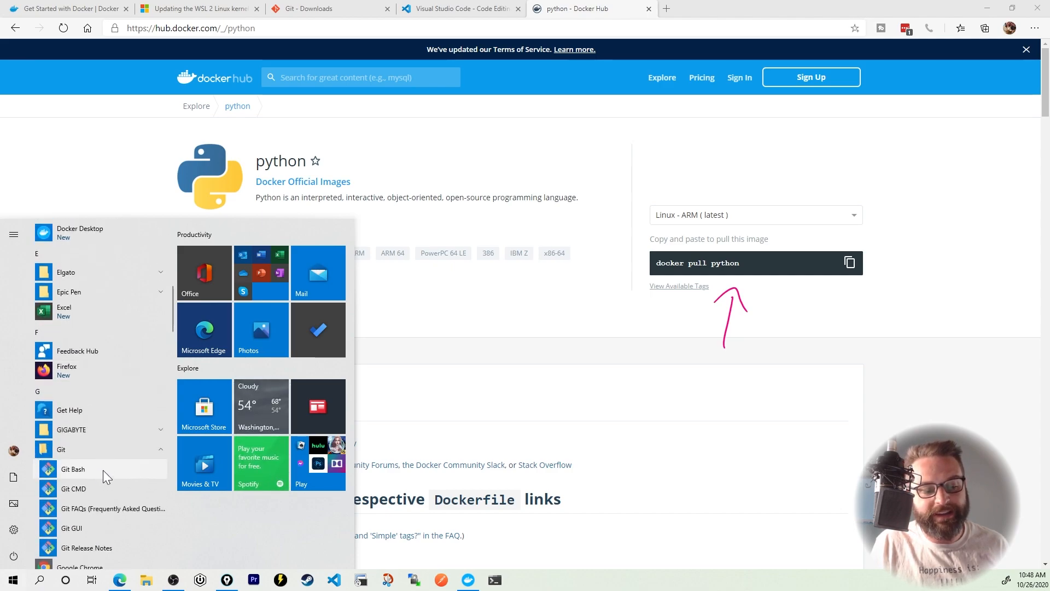
{"action": "left_click", "coordinate": [103, 471]}
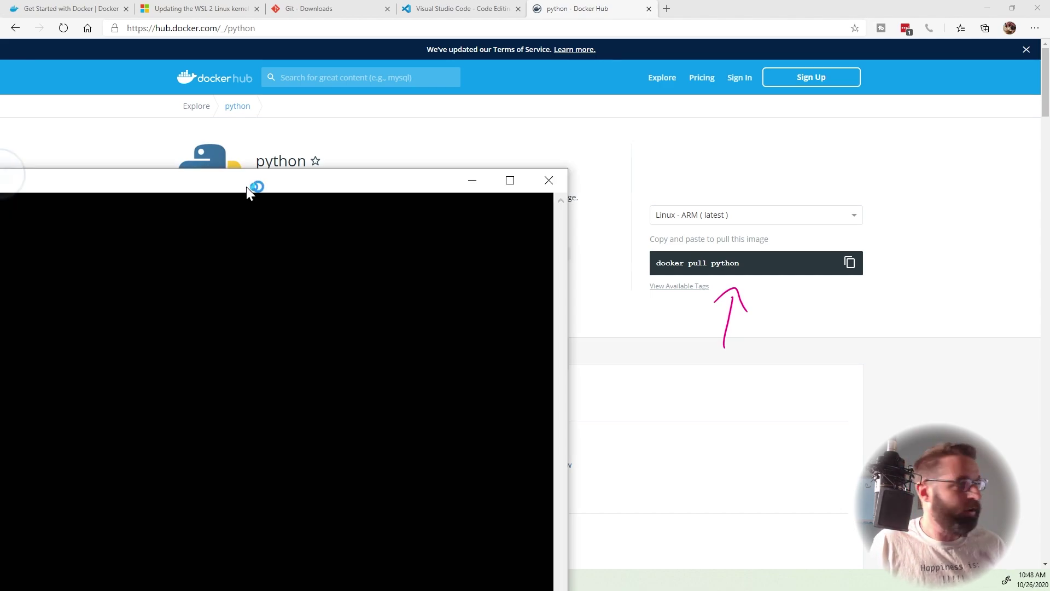
{"action": "double_click", "coordinate": [246, 187]}
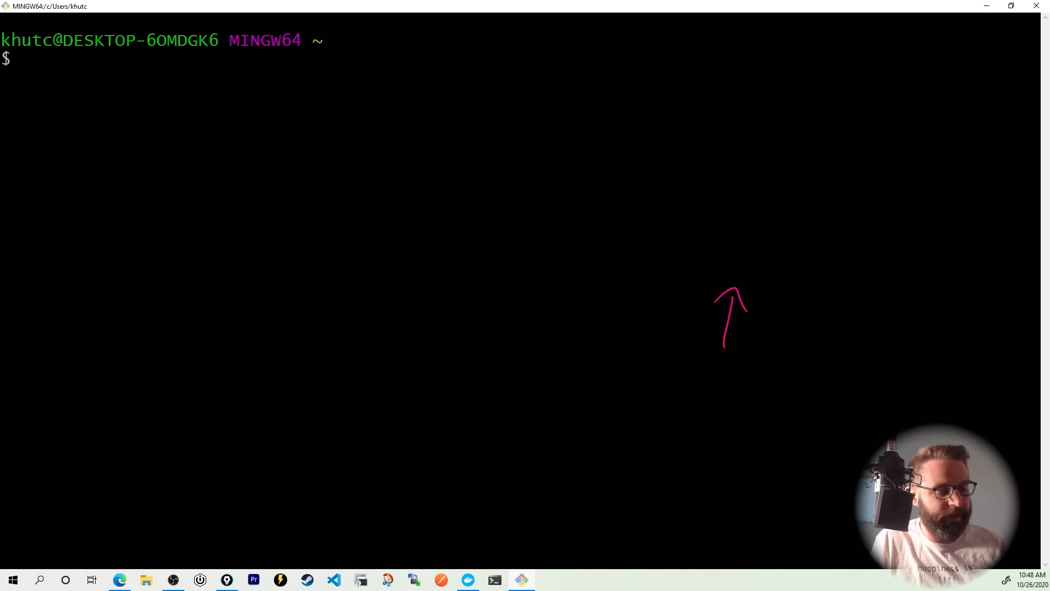
{"action": "left_click", "coordinate": [121, 580]}
{"action": "left_click", "coordinate": [850, 263]}
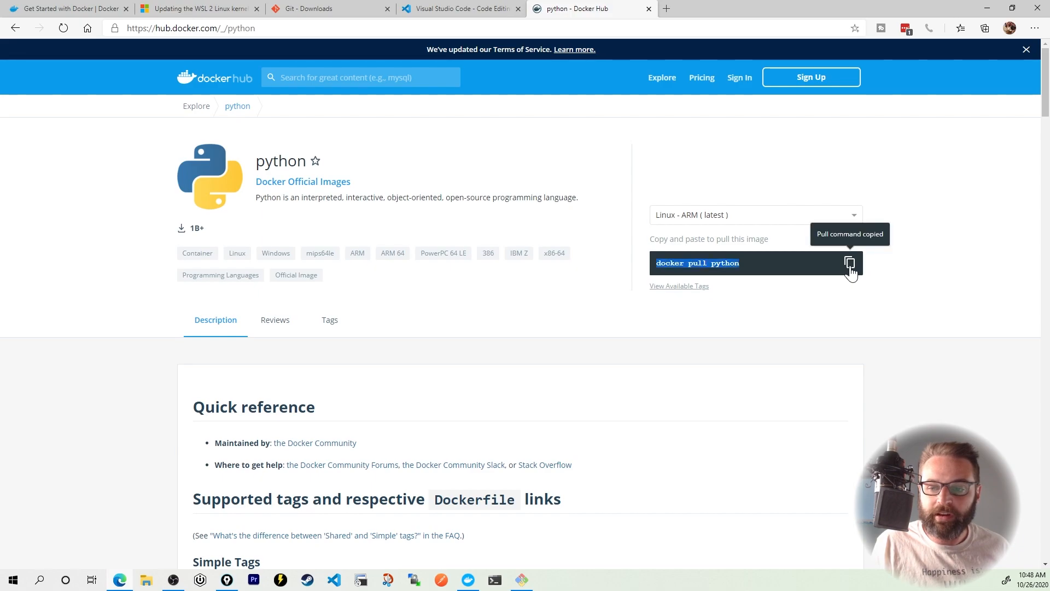
{"action": "left_click", "coordinate": [521, 580]}
{"action": "right_click", "coordinate": [354, 261]}
{"action": "left_click", "coordinate": [380, 293]}
{"action": "key", "text": "Return"}
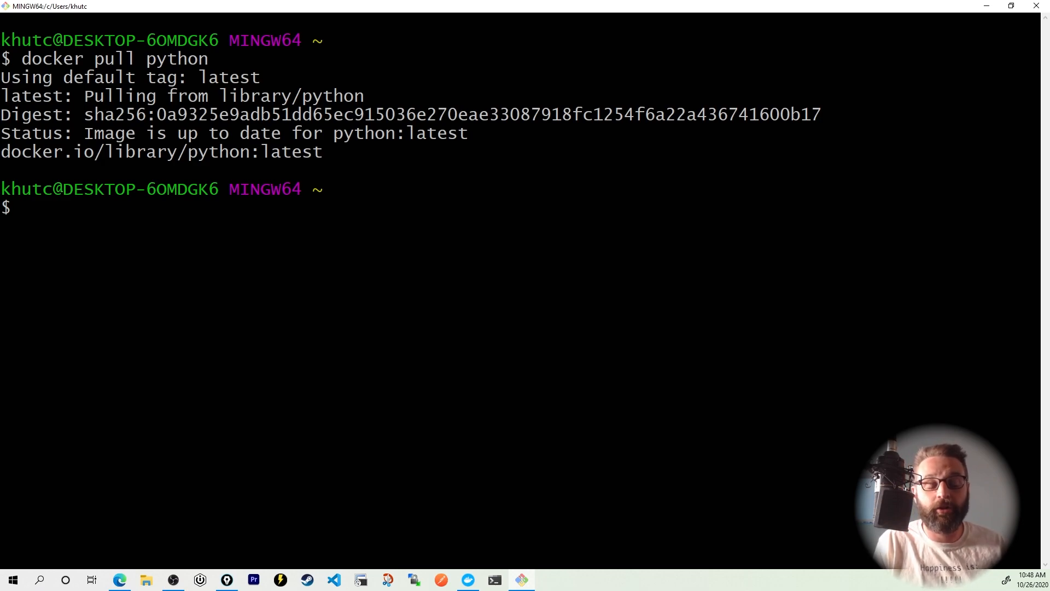
Step: Search Docker Hub for pyats, open ciscotestautomation/pyats and copy its pull command
{"action": "left_click", "coordinate": [121, 580]}
{"action": "left_click", "coordinate": [354, 79]}
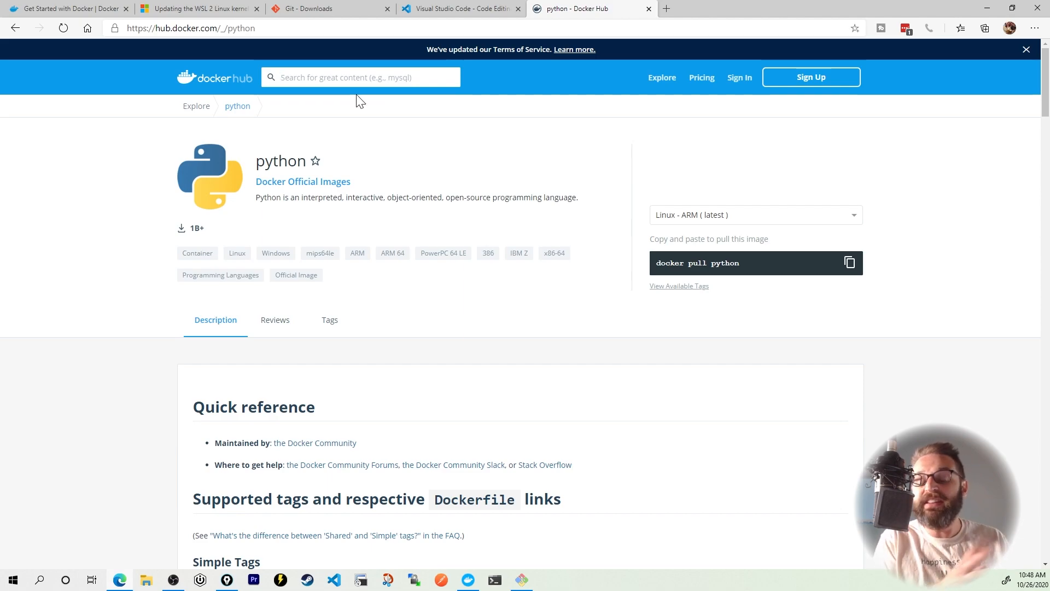
{"action": "type", "text": "pyats"}
{"action": "key", "text": "Return"}
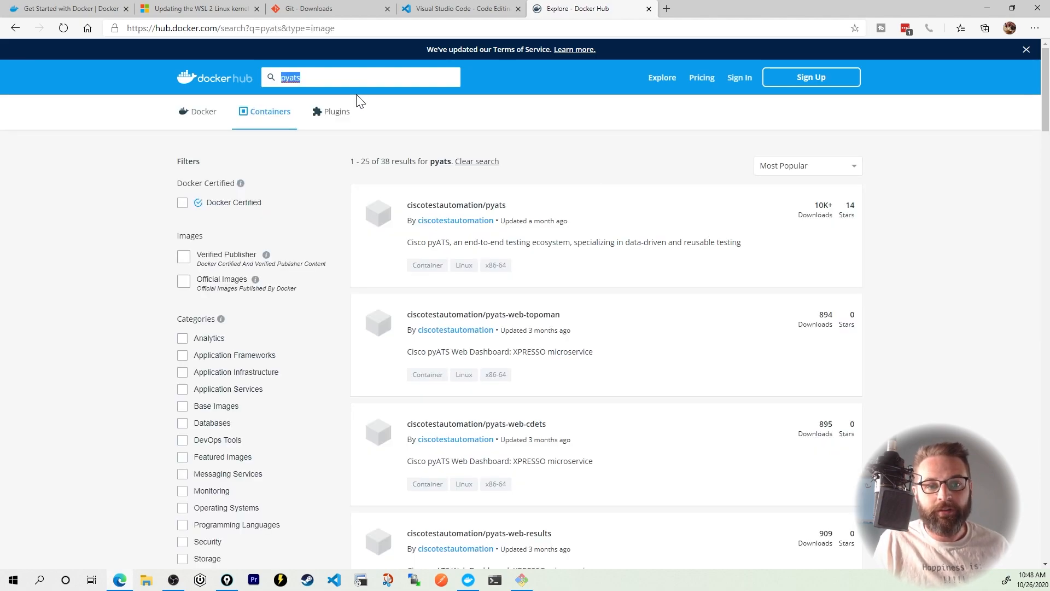
{"action": "key", "text": "End"}
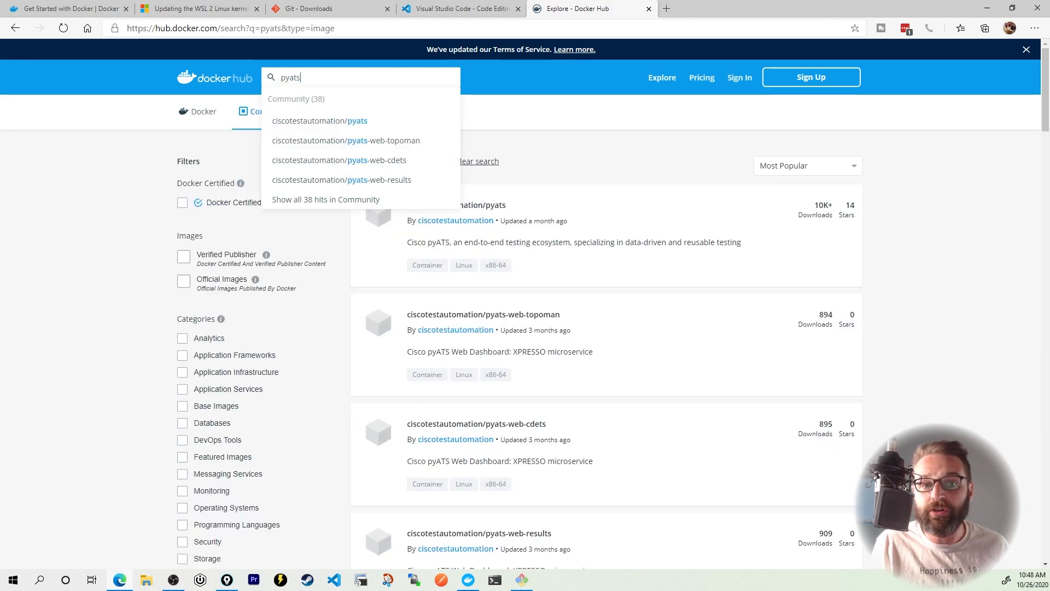
{"action": "left_click", "coordinate": [556, 109]}
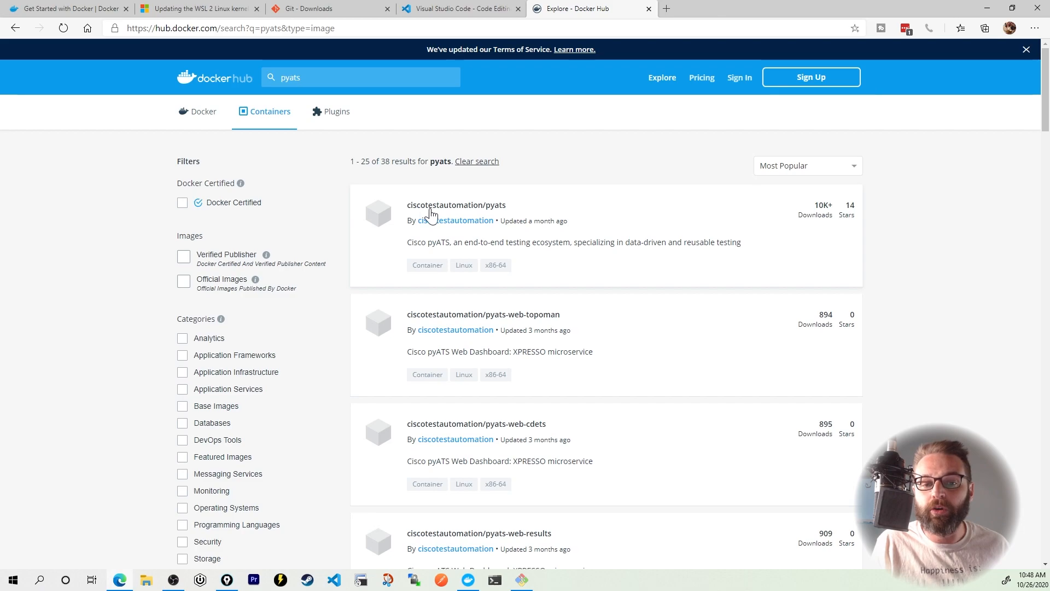
{"action": "left_click", "coordinate": [497, 209]}
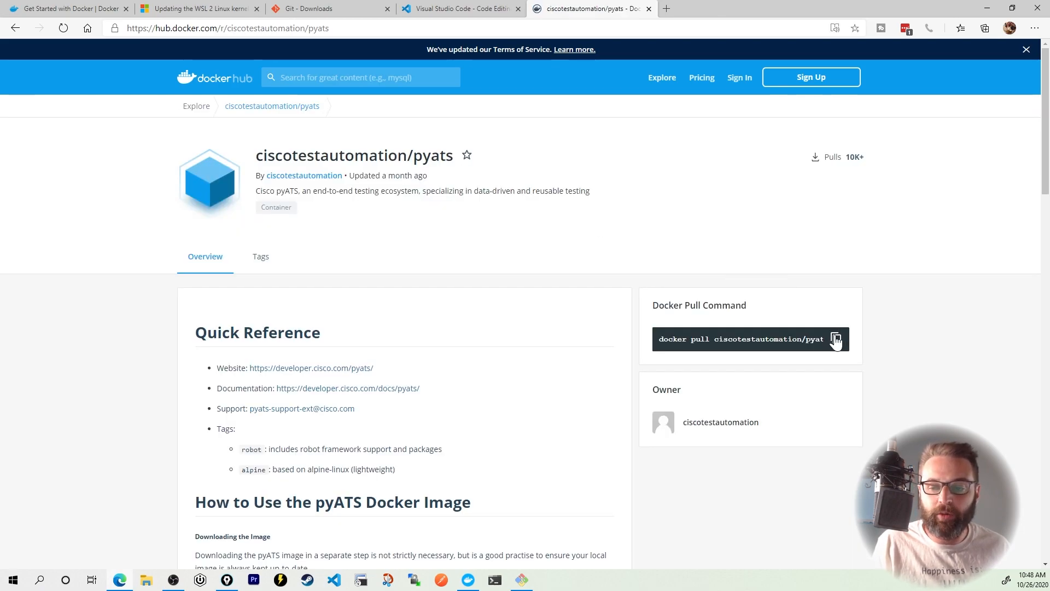
{"action": "left_click", "coordinate": [837, 339]}
Step: Pull the ciscotestautomation/pyats image, then run docker ps, which lists no containers
{"action": "left_click", "coordinate": [522, 580]}
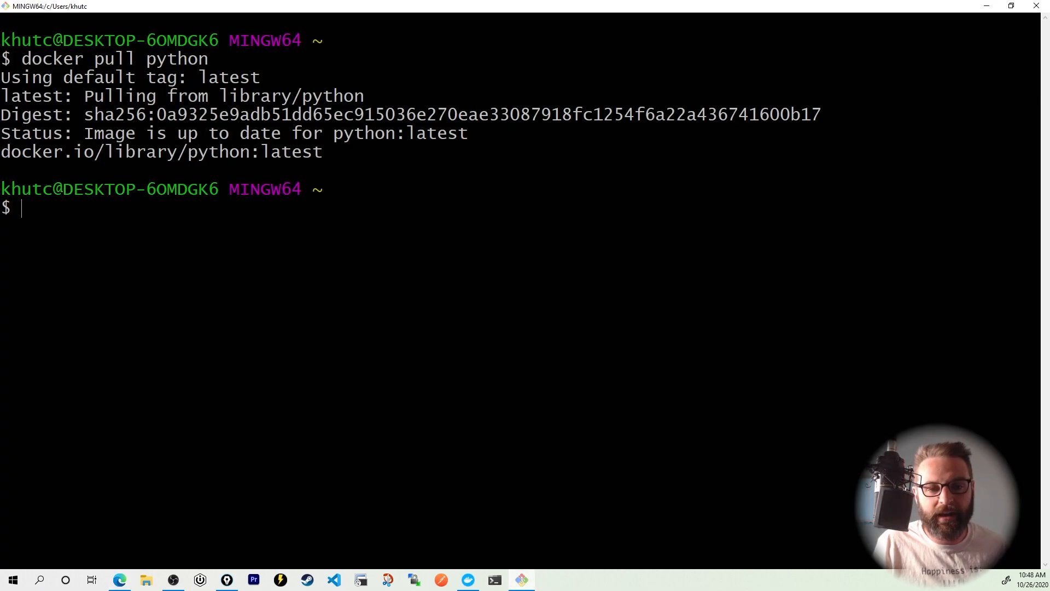
{"action": "right_click", "coordinate": [279, 262]}
{"action": "left_click", "coordinate": [308, 295]}
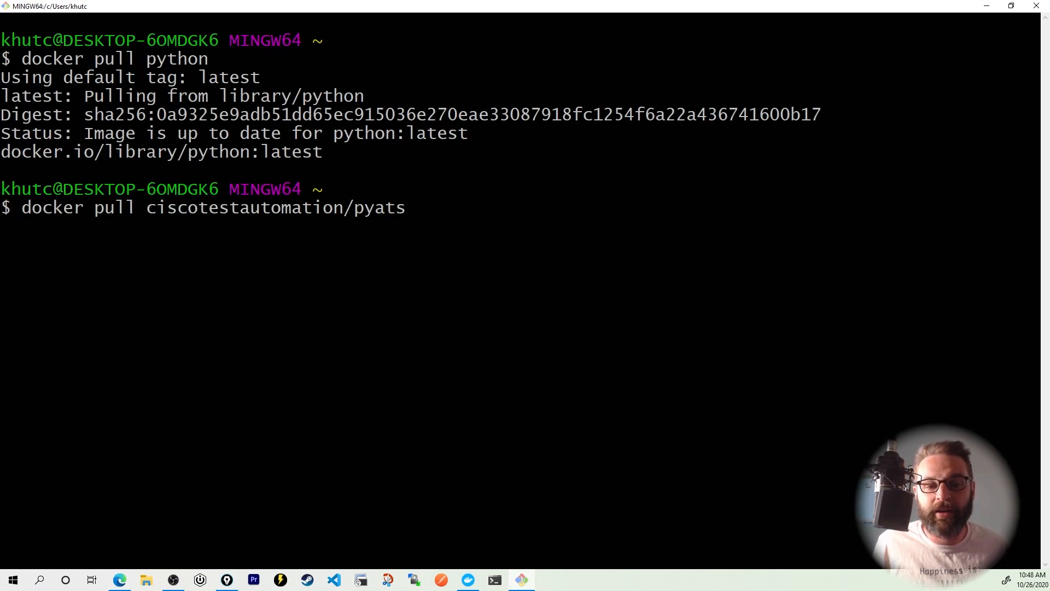
{"action": "key", "text": "Return"}
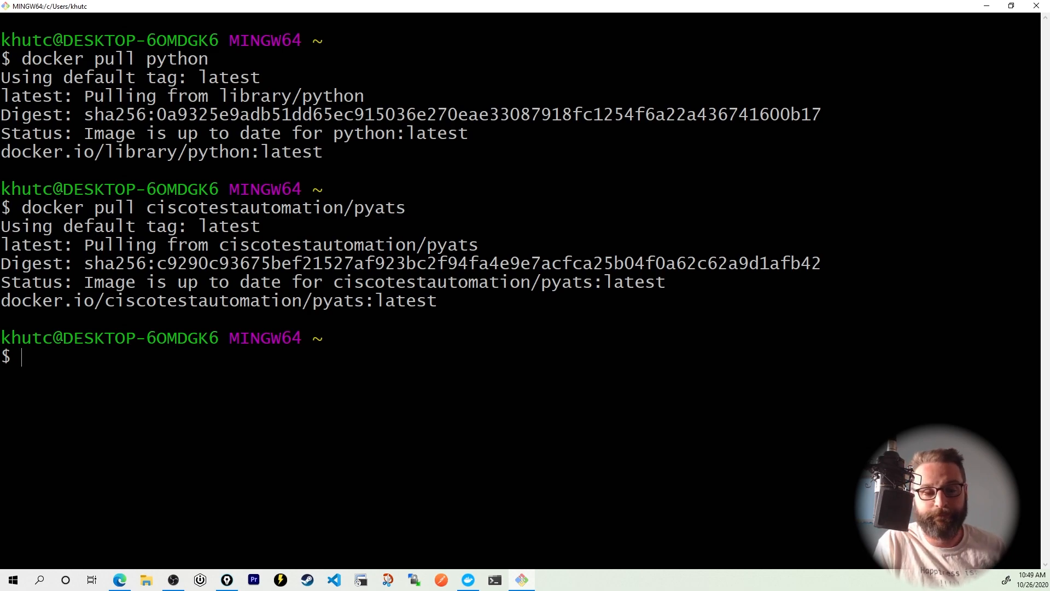
{"action": "type", "text": "docker ps"}
{"action": "key", "text": "Return"}
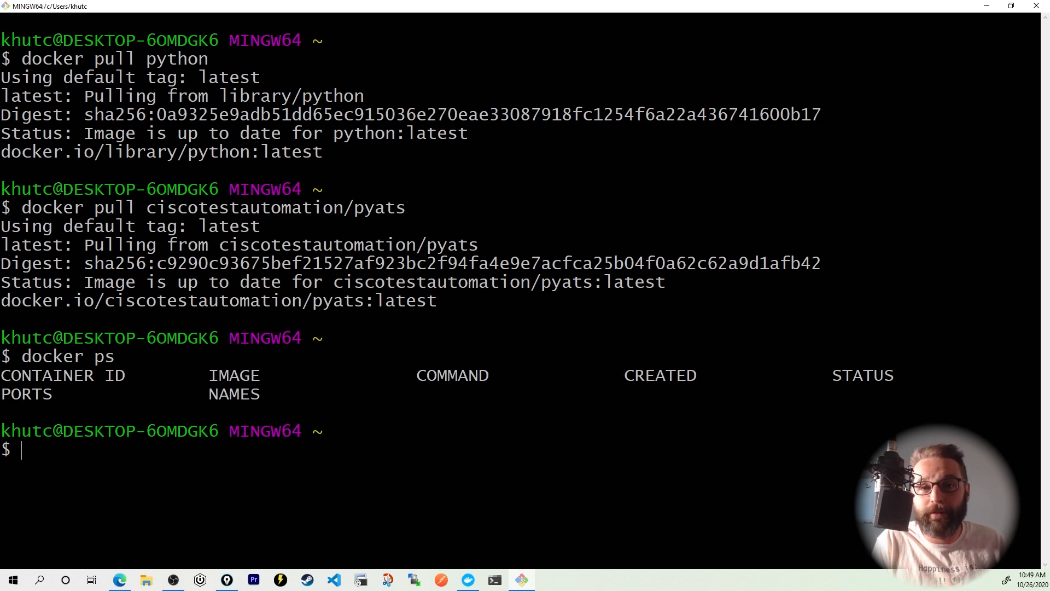
{"action": "type", "text": "dock"}
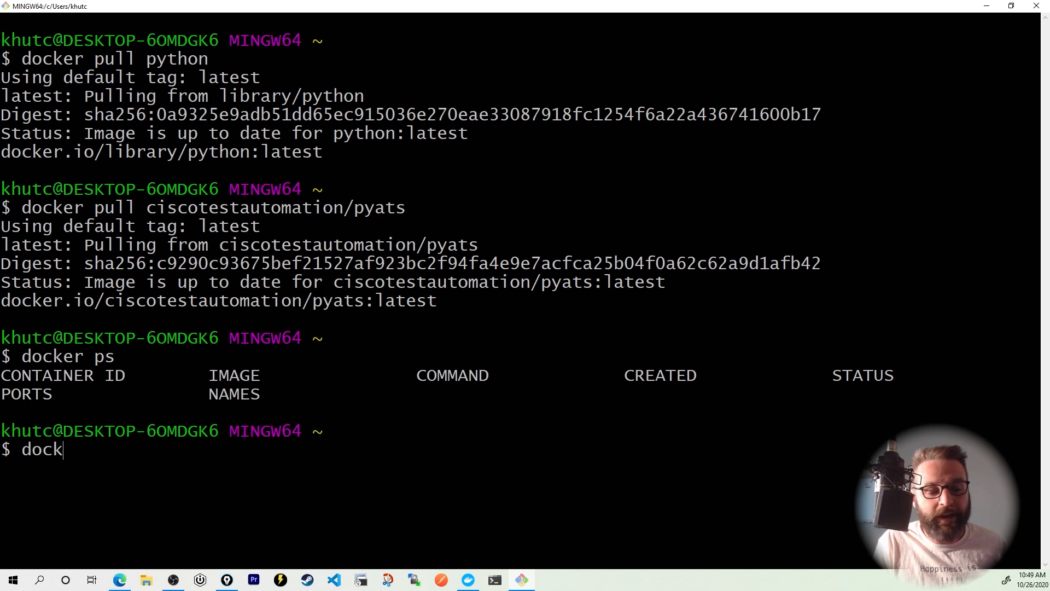
{"action": "type", "text": "er run"}
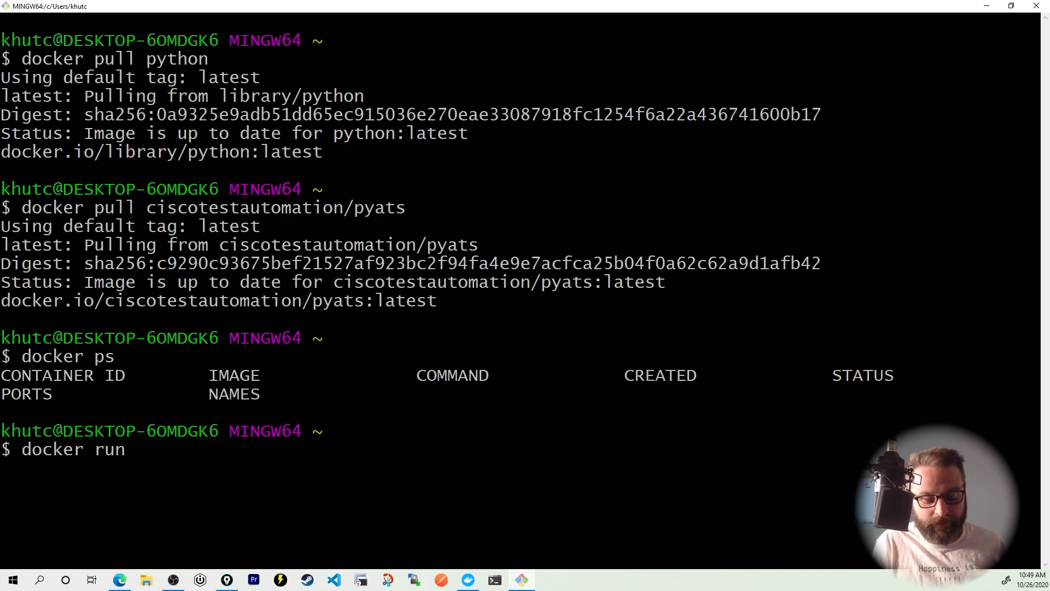
{"action": "type", "text": " -d "}
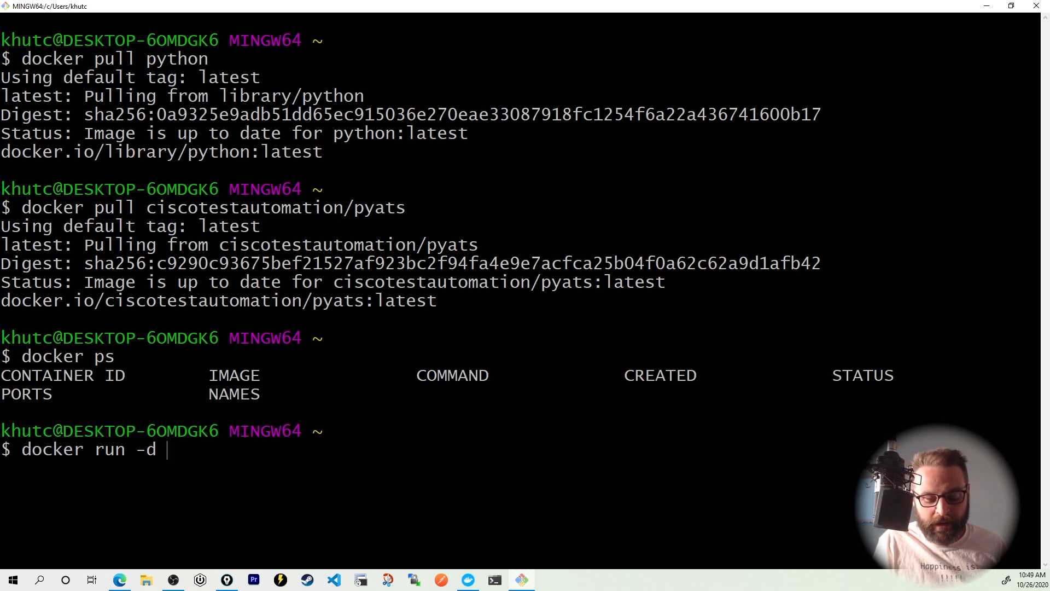
{"action": "type", "text": "-i "}
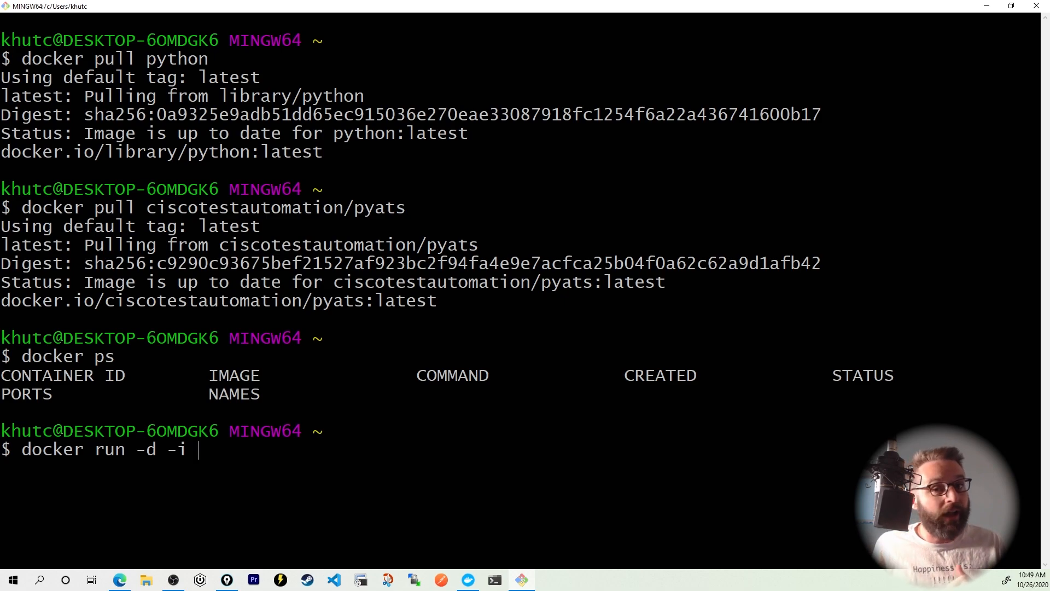
{"action": "type", "text": "--name "}
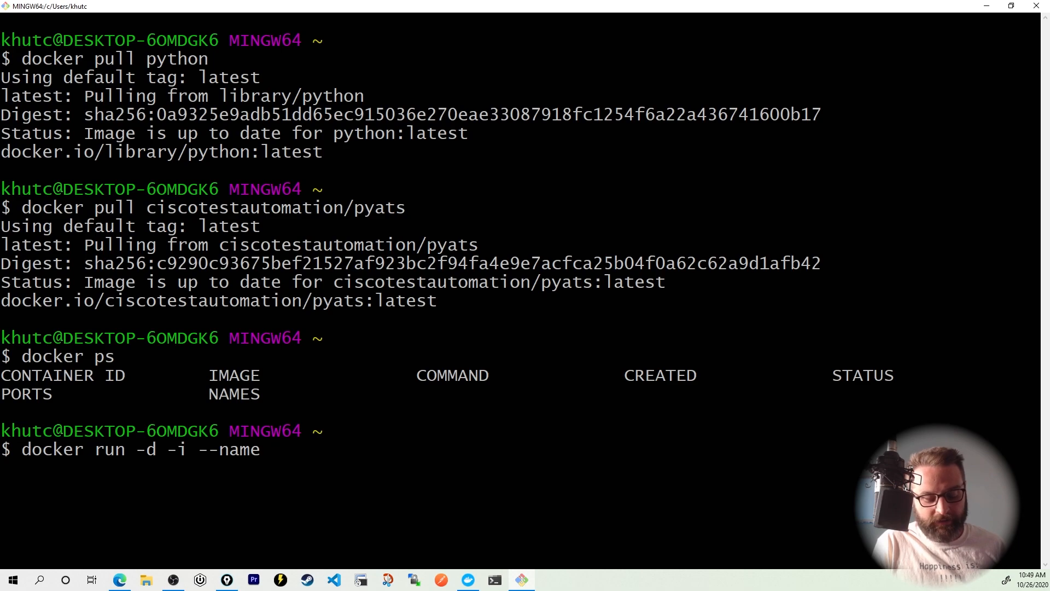
{"action": "type", "text": "pythondevs"}
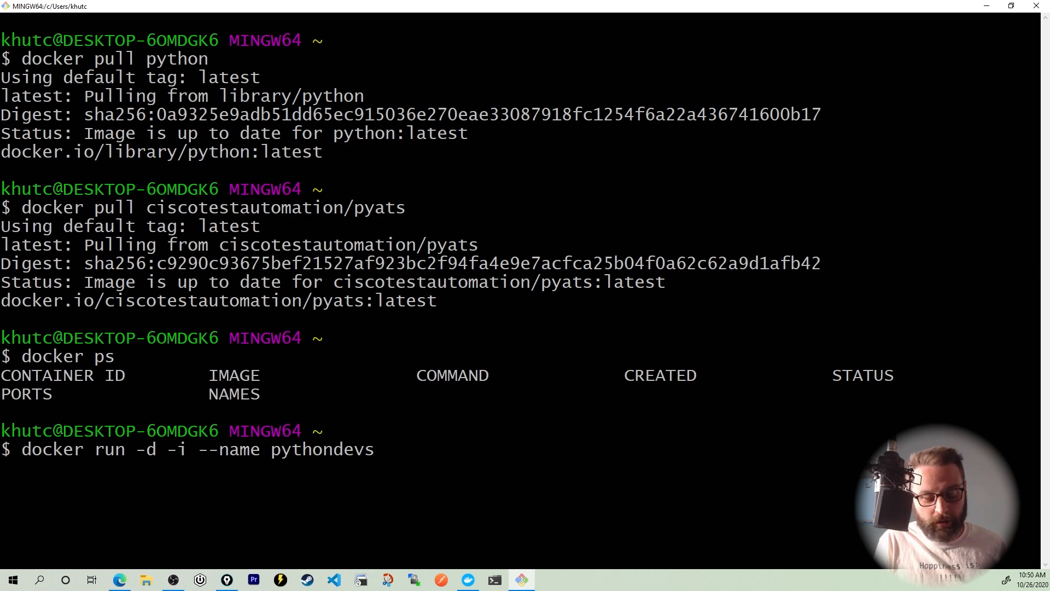
{"action": "type", "text": " python"}
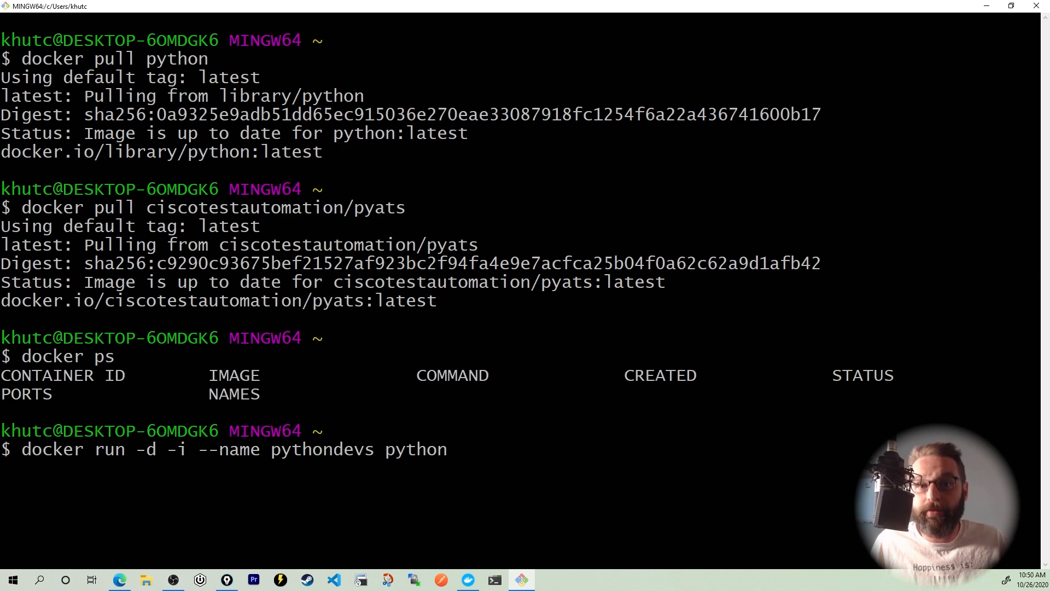
{"action": "type", "text": " bash"}
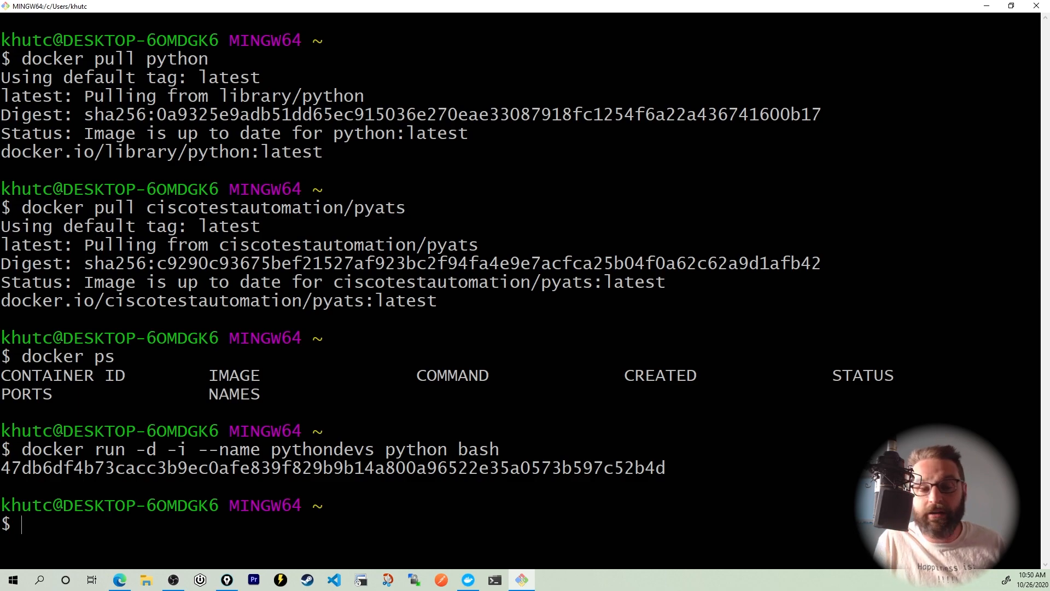
{"action": "type", "text": "dc"}
{"action": "type", "text": "ocker ps"}
Step: Run docker ps to confirm the detached pythondevs container is up
{"action": "key", "text": "Return"}
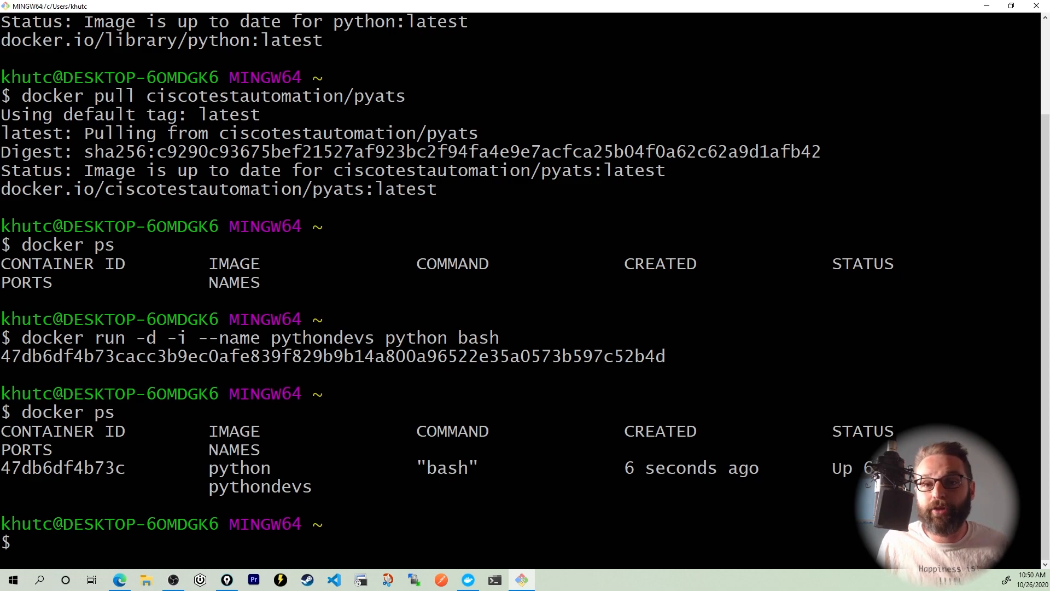
Step: Switch to VS Code and close the failed pythondemo remote session
{"action": "left_click", "coordinate": [335, 580]}
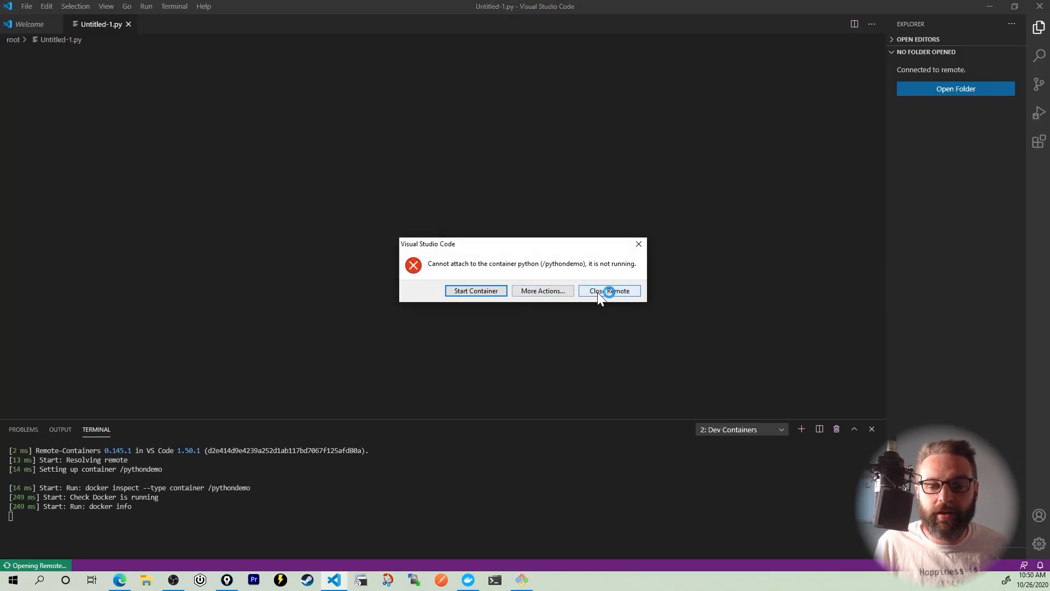
{"action": "left_click", "coordinate": [608, 290]}
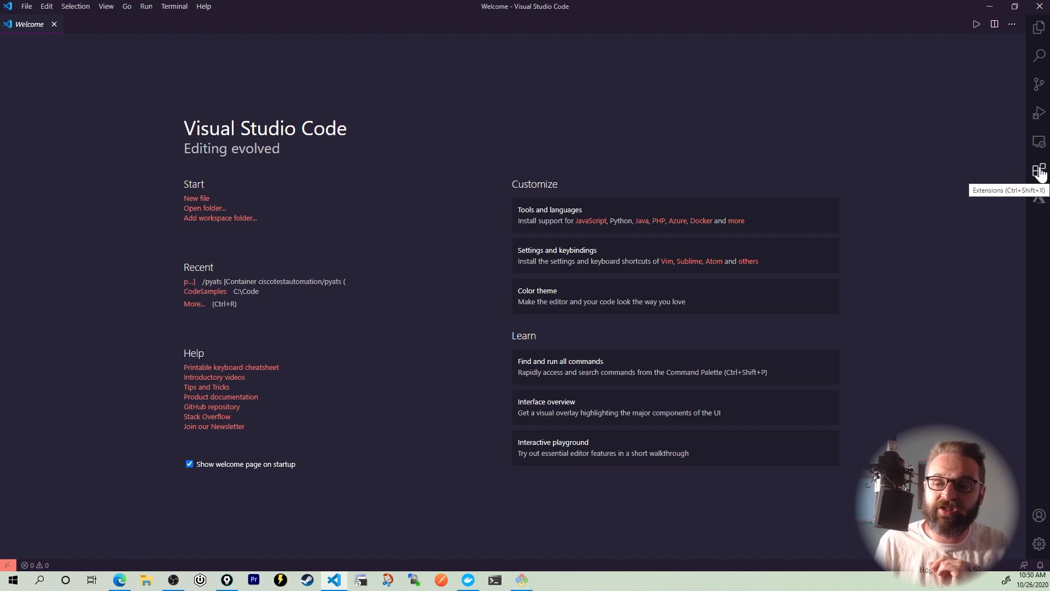
Step: Show installed extensions and view the Remote - Containers extension details
{"action": "left_click", "coordinate": [1039, 174]}
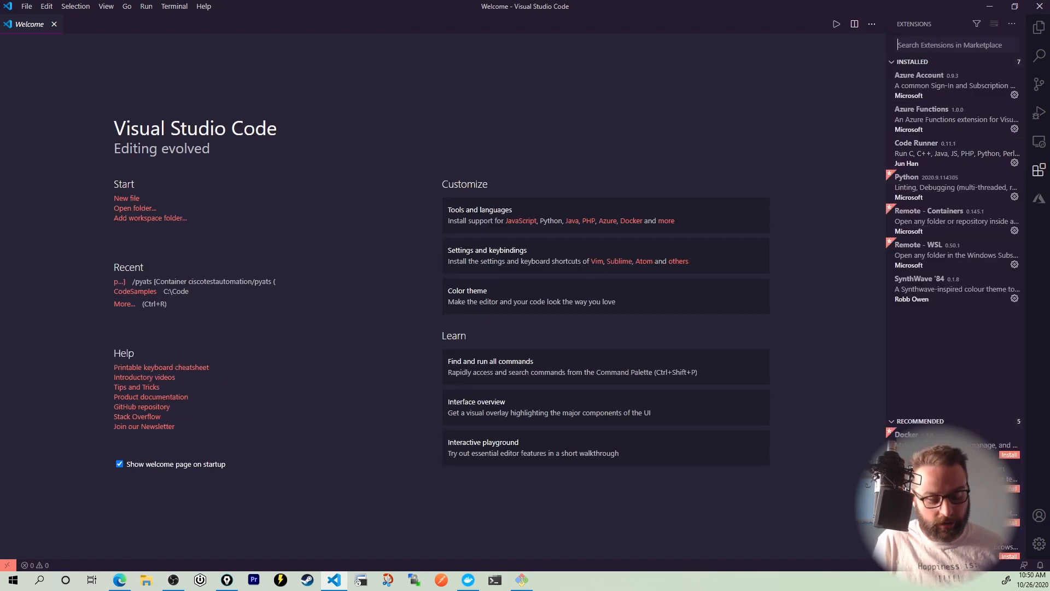
{"action": "type", "text": "remote"}
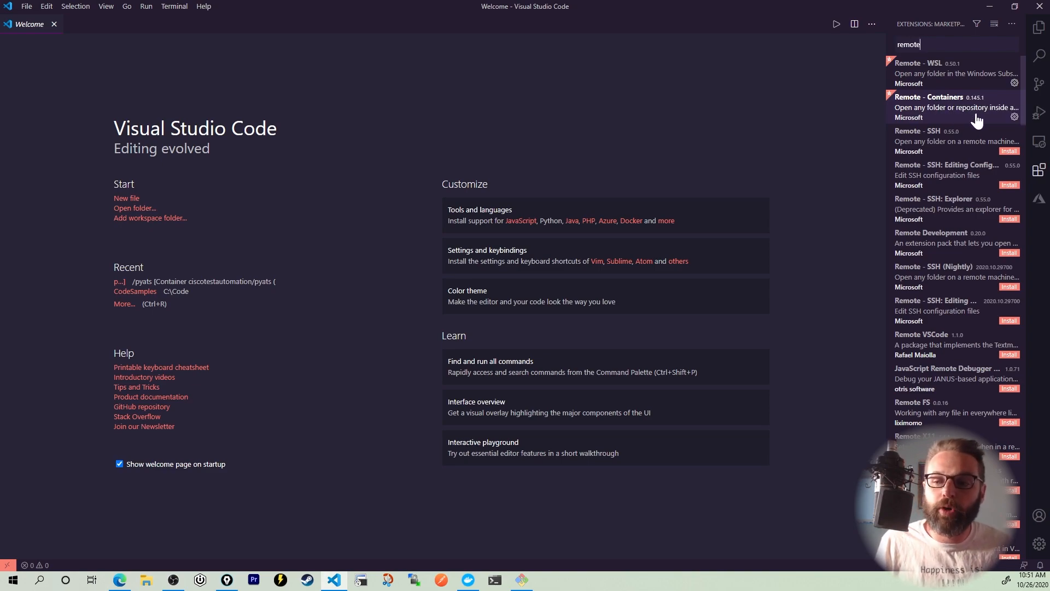
{"action": "left_click", "coordinate": [955, 111]}
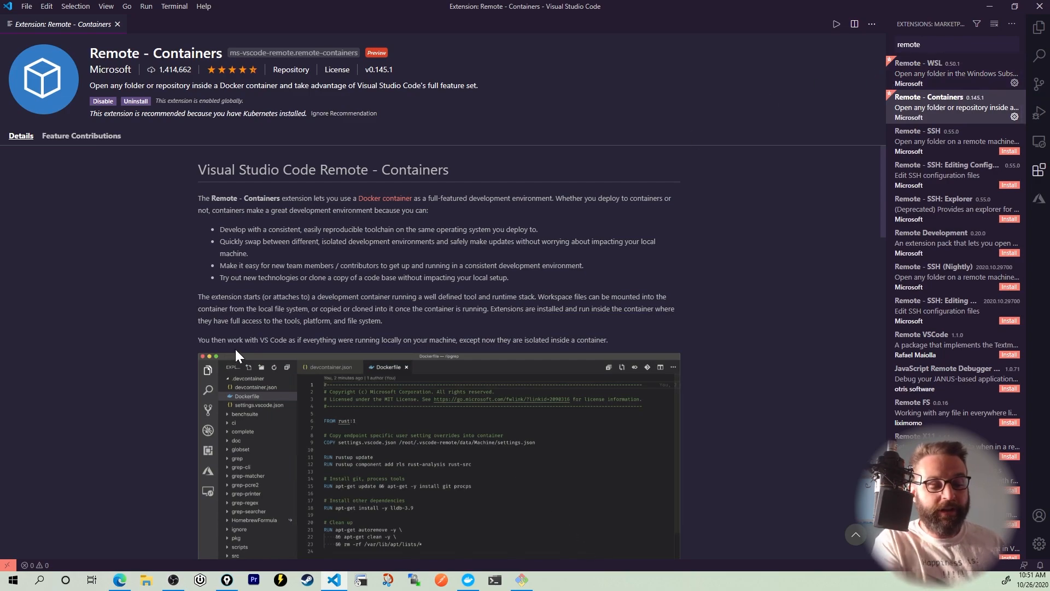
{"action": "mouse_move", "coordinate": [53, 496]}
{"action": "left_mouse_down"}
{"action": "mouse_move", "coordinate": [24, 545]}
{"action": "mouse_move", "coordinate": [52, 525]}
{"action": "left_mouse_up"}
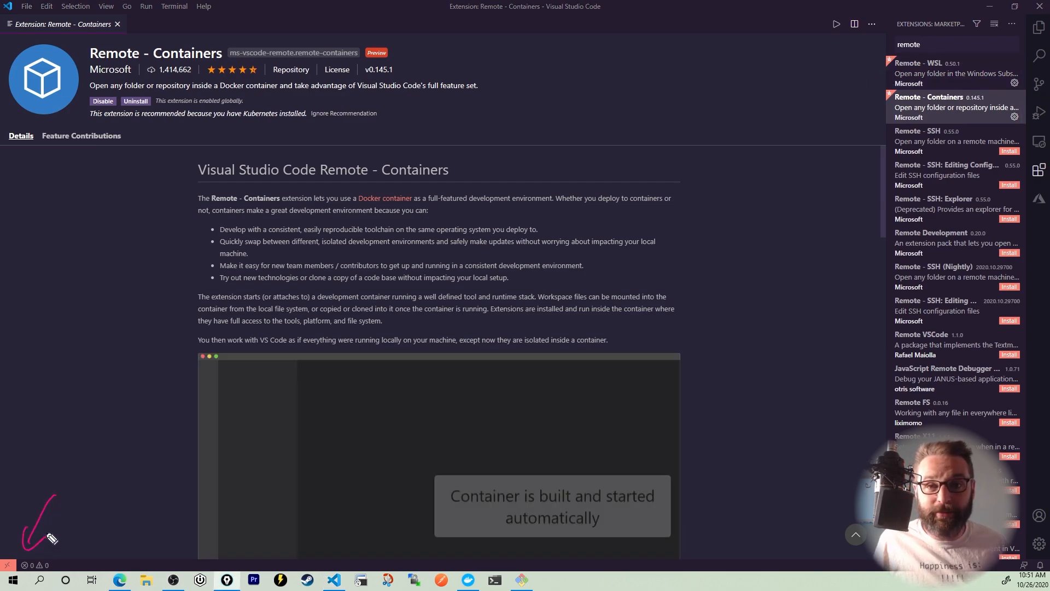
{"action": "key", "text": "Escape"}
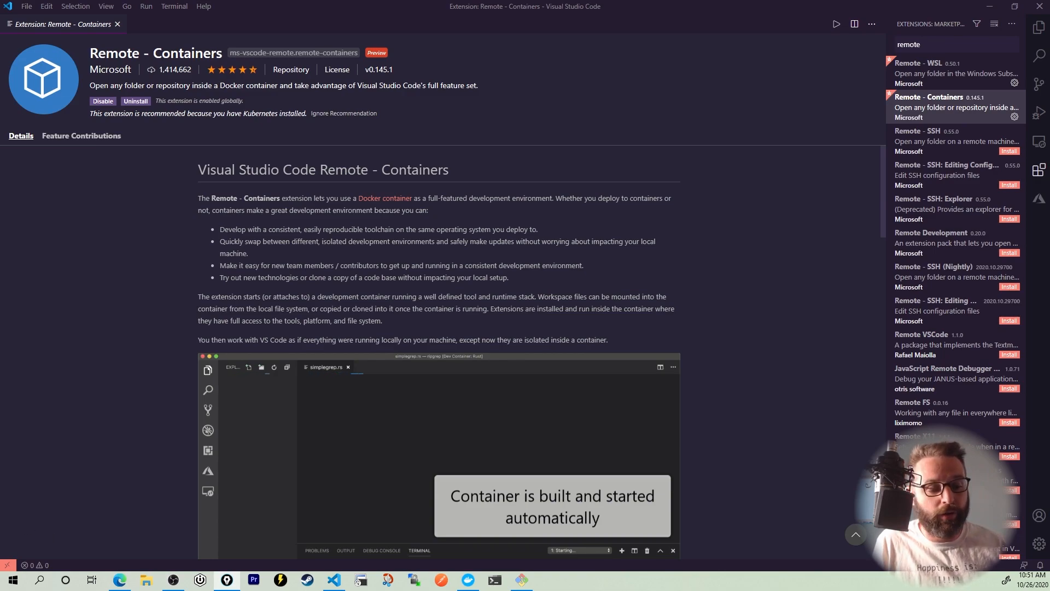
Step: Attach a new maximized VS Code window to the running /pythondevs container
{"action": "left_click", "coordinate": [9, 564]}
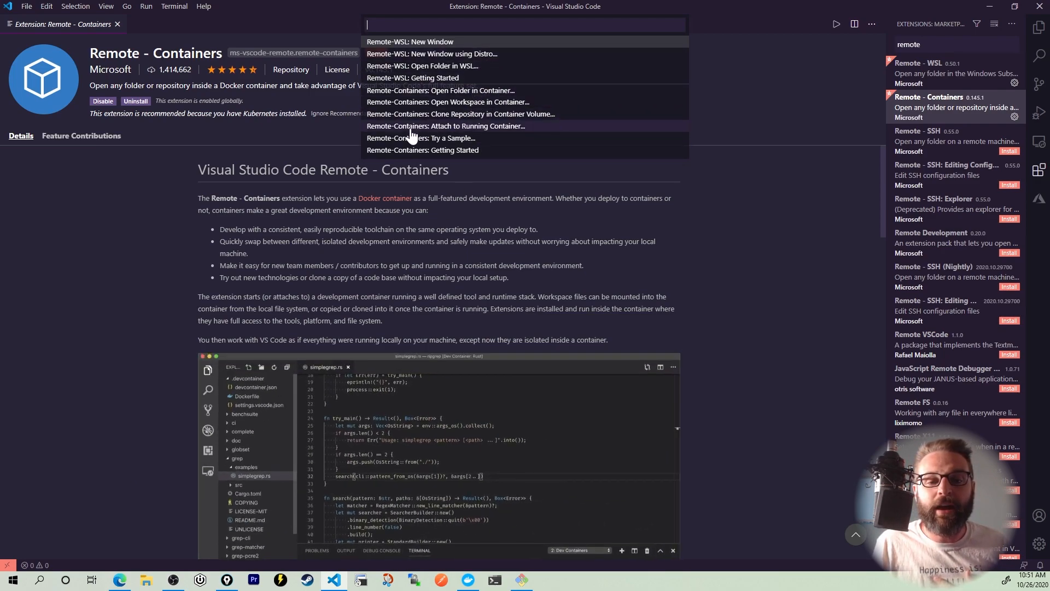
{"action": "left_click", "coordinate": [451, 126]}
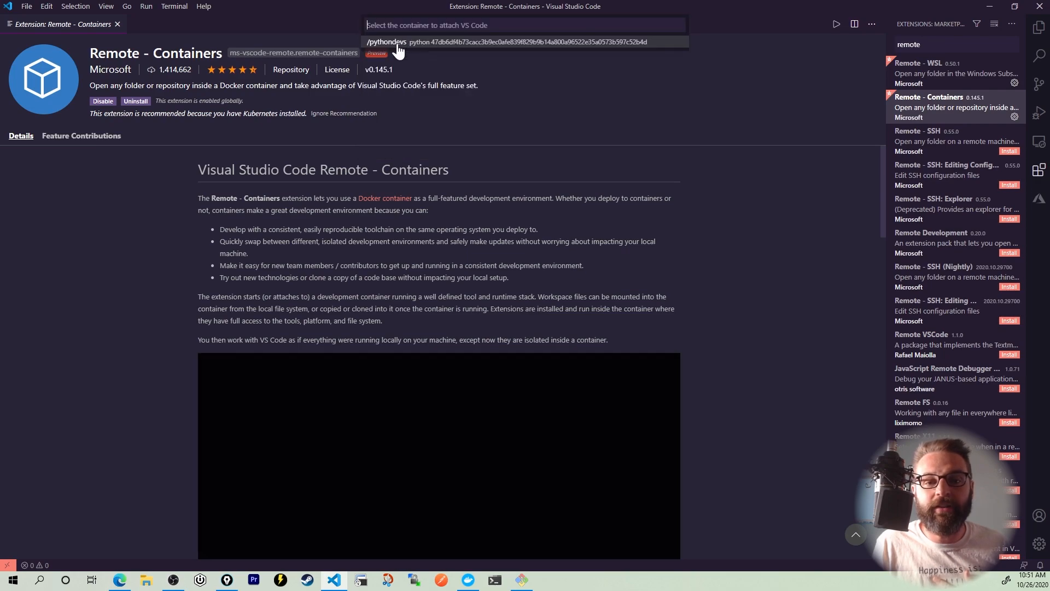
{"action": "left_click", "coordinate": [399, 43]}
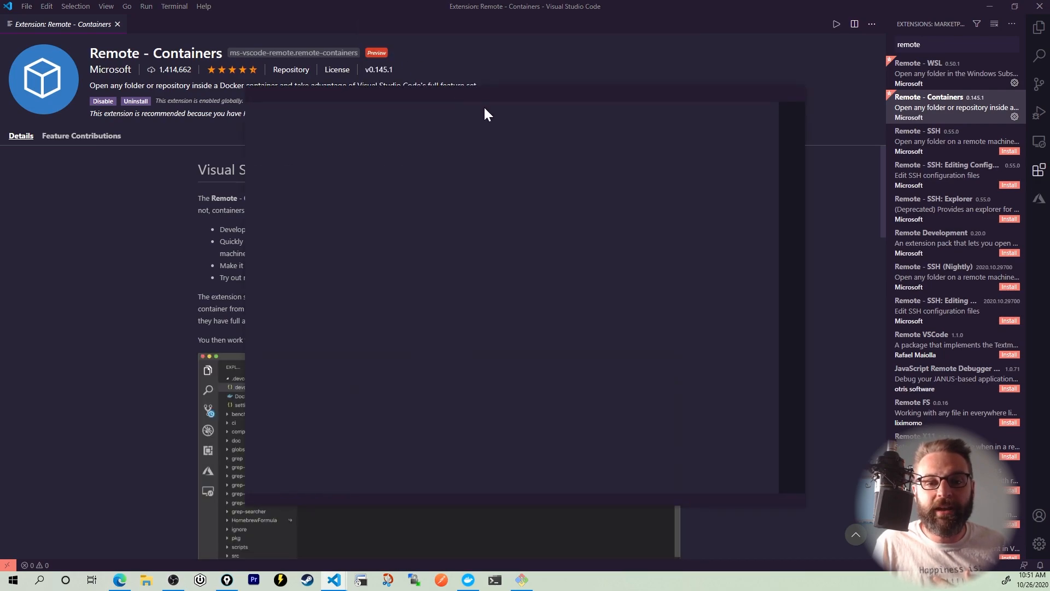
{"action": "double_click", "coordinate": [509, 93]}
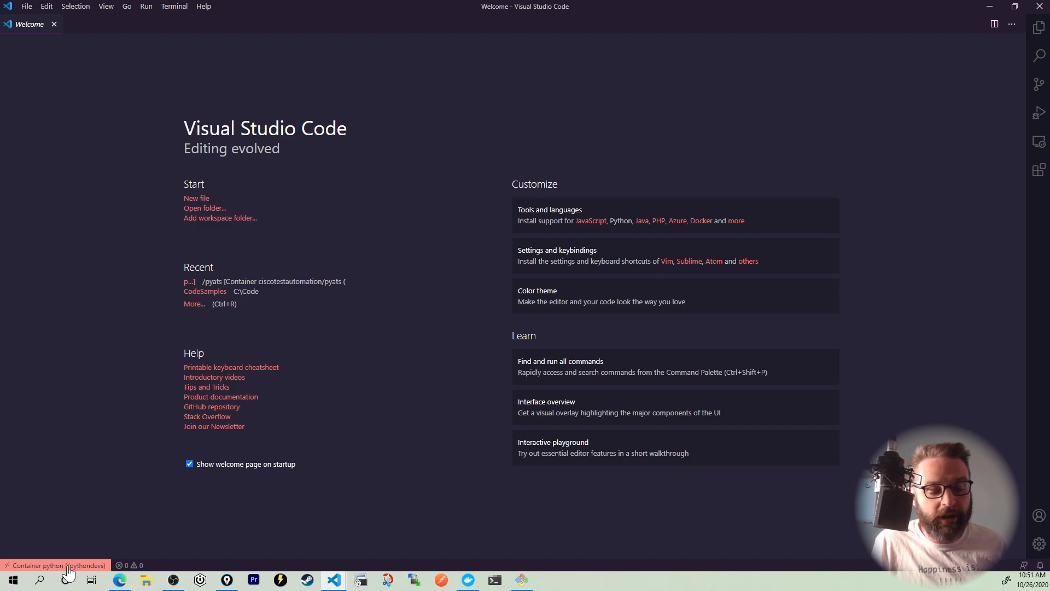
Step: Open the container's /root folder in the explorer and bring up the File menu
{"action": "left_click", "coordinate": [1039, 27]}
{"action": "left_click", "coordinate": [952, 88]}
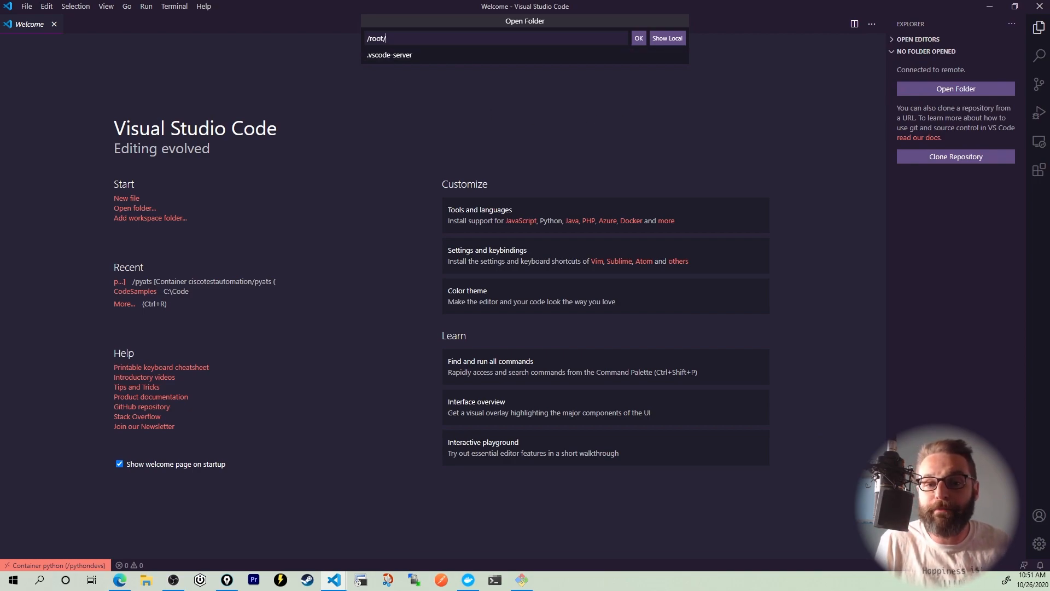
{"action": "left_click", "coordinate": [638, 38]}
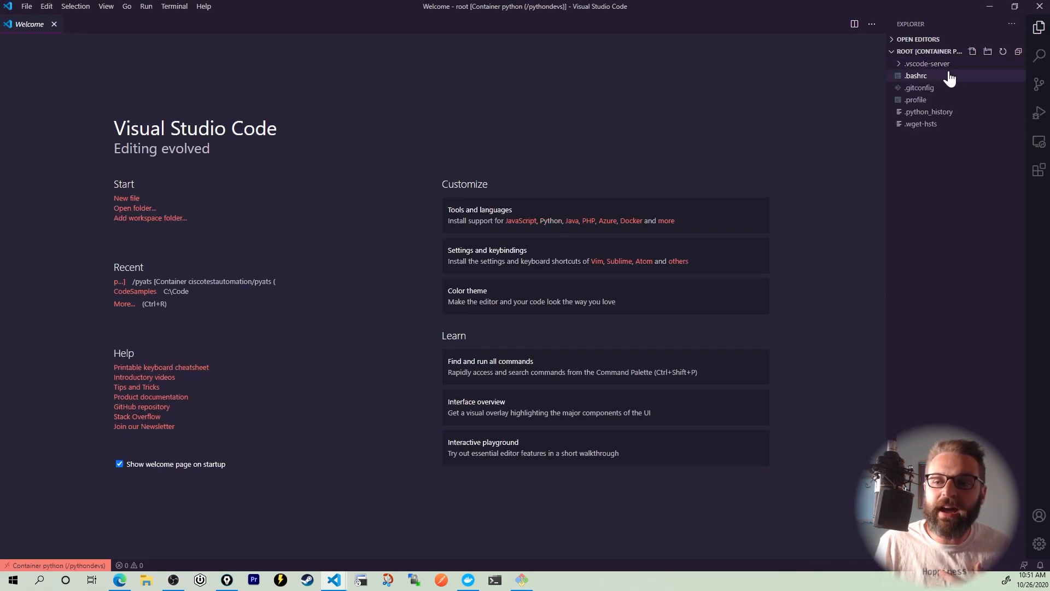
{"action": "left_click", "coordinate": [26, 6]}
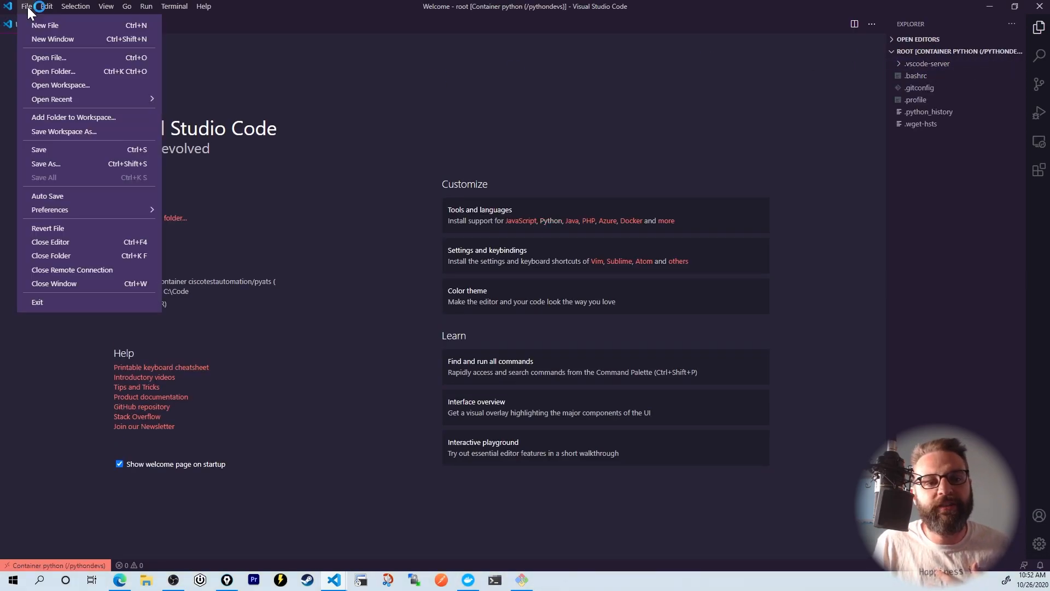
Step: Create a new Python file containing print("hello world") and start saving it
{"action": "left_click", "coordinate": [41, 25]}
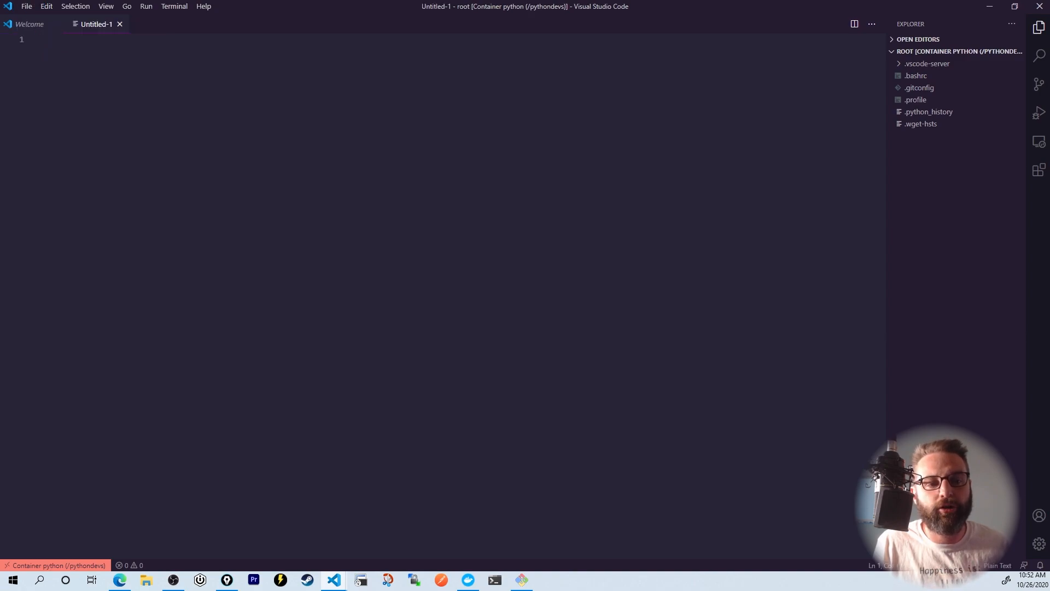
{"action": "left_click", "coordinate": [1005, 565]}
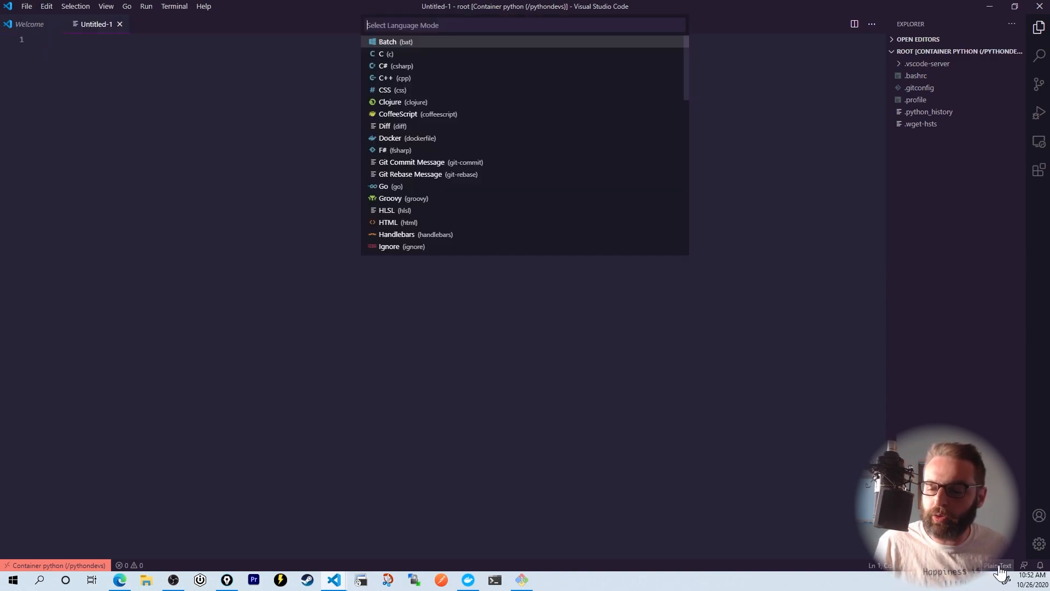
{"action": "type", "text": "pyth"}
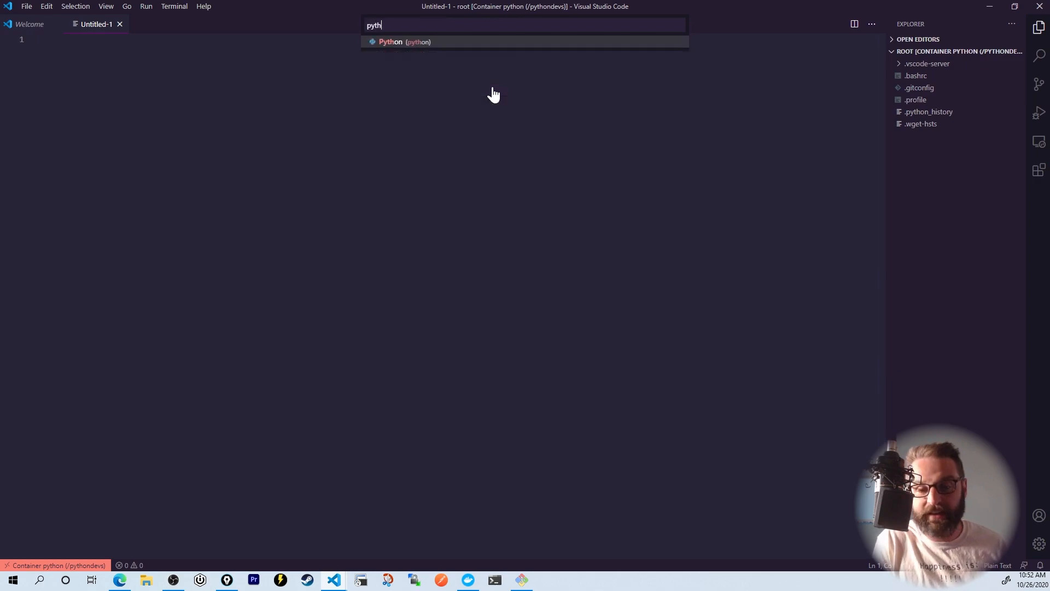
{"action": "key", "text": "Return"}
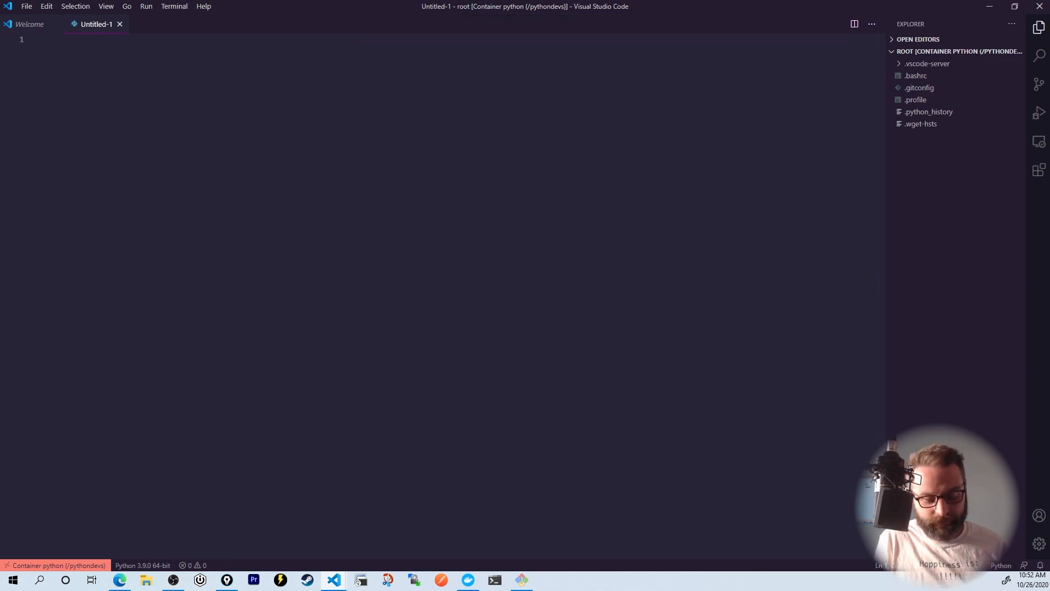
{"action": "type", "text": "print("}
{"action": "type", "text": "\"hge;l"}
{"action": "key", "text": "BackSpace"}
{"action": "key", "text": "BackSpace"}
{"action": "key", "text": "BackSpace"}
{"action": "type", "text": "ello world"}
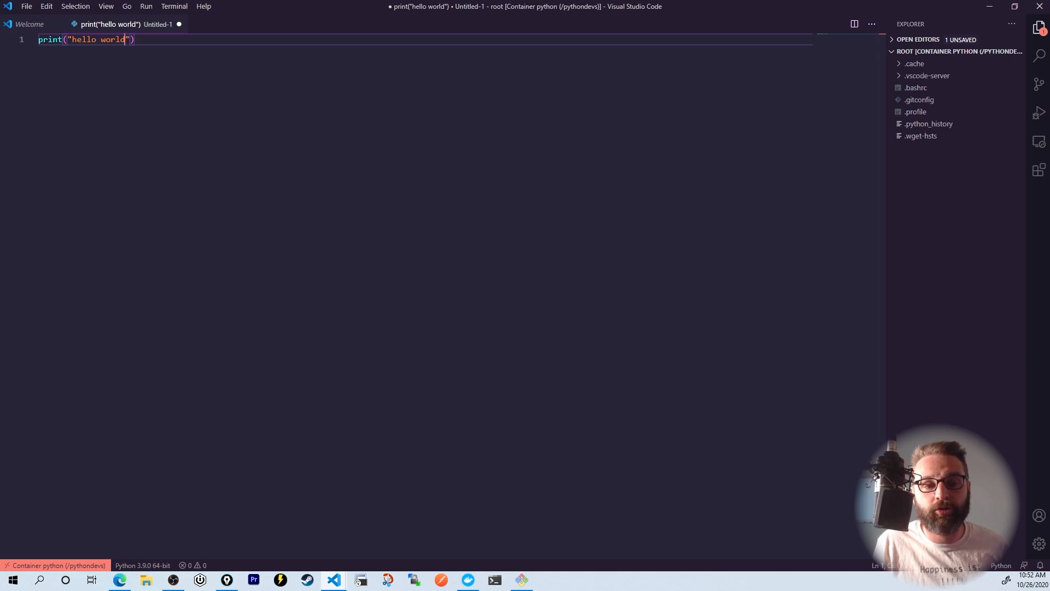
{"action": "key", "text": "ctrl+s"}
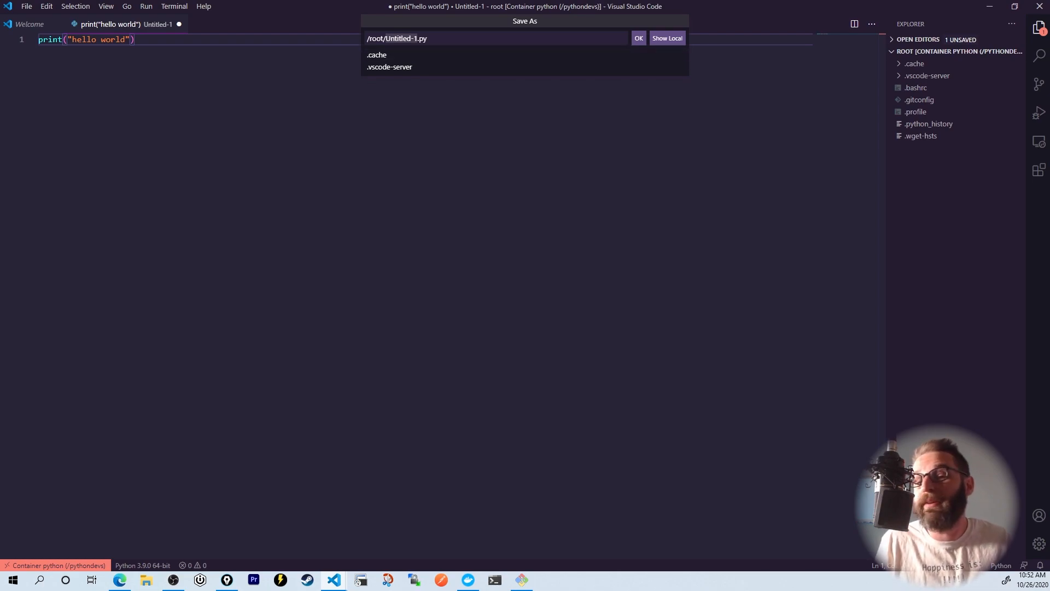
Step: Cancel the local Windows save and save the script as /root/Untitled-1.py in the container
{"action": "left_click", "coordinate": [667, 38]}
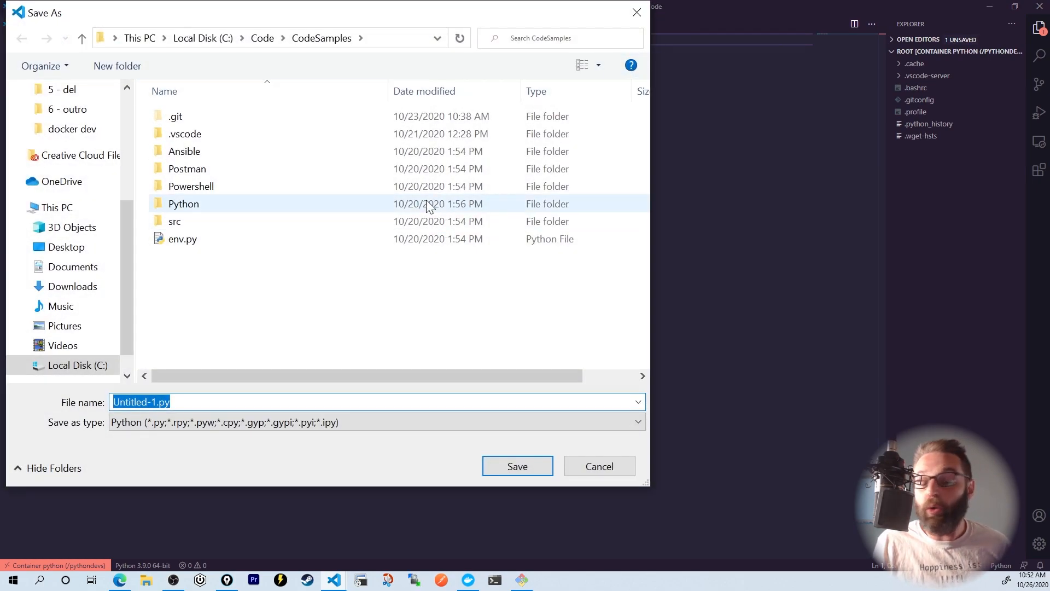
{"action": "left_click", "coordinate": [599, 466]}
{"action": "left_click", "coordinate": [28, 6]}
{"action": "left_click", "coordinate": [71, 163]}
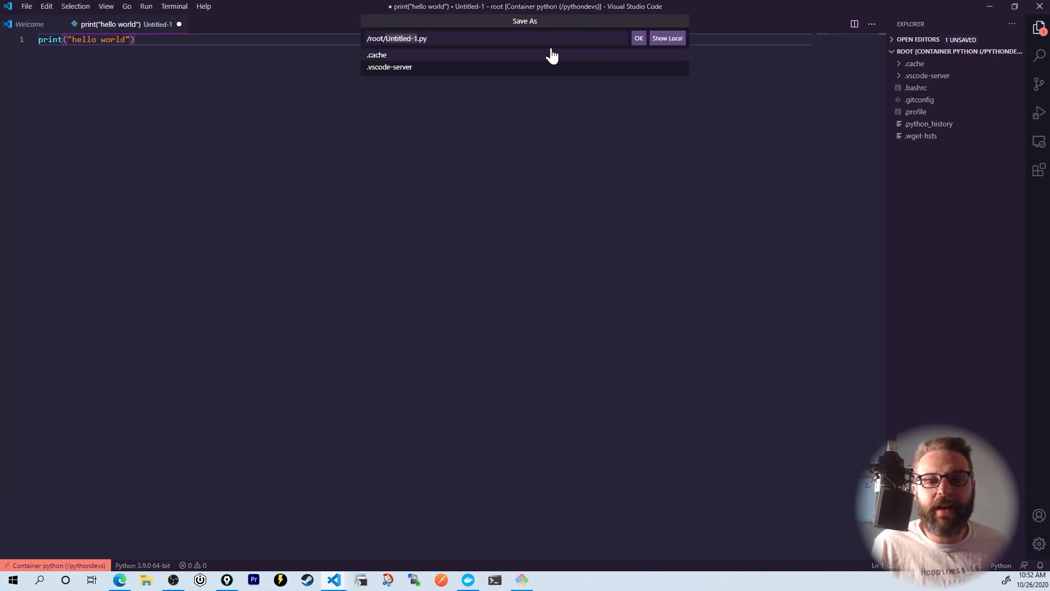
{"action": "left_click", "coordinate": [639, 38]}
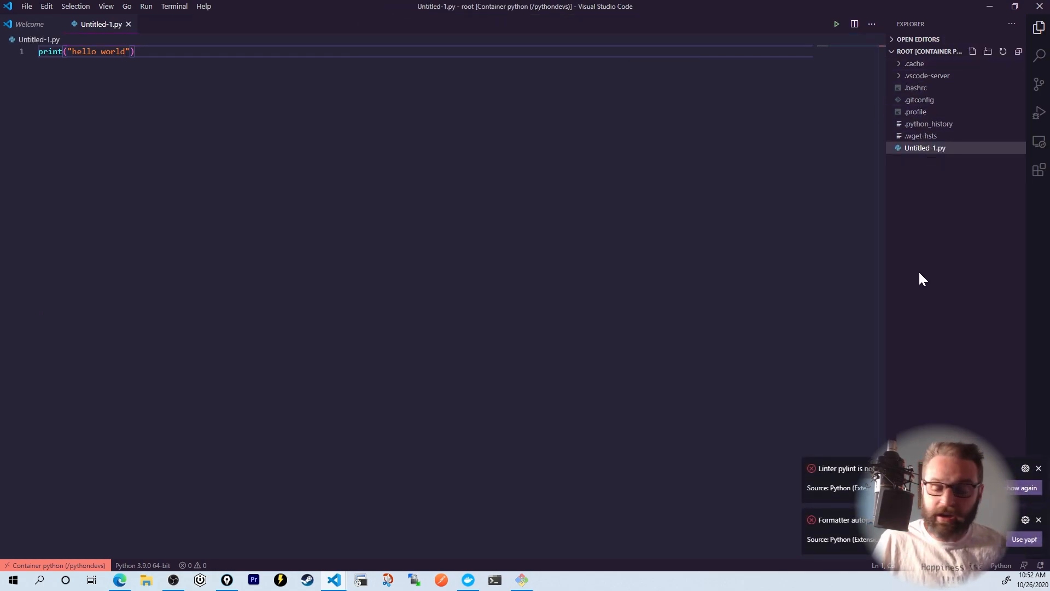
Step: Install the pylint linter and autopep8 formatter from the VS Code notifications
{"action": "mouse_move", "coordinate": [828, 397]}
{"action": "left_mouse_down"}
{"action": "mouse_move", "coordinate": [888, 435]}
{"action": "mouse_move", "coordinate": [907, 433]}
{"action": "left_mouse_up"}
{"action": "mouse_move", "coordinate": [735, 542]}
{"action": "left_mouse_down"}
{"action": "mouse_move", "coordinate": [801, 549]}
{"action": "mouse_move", "coordinate": [784, 558]}
{"action": "left_mouse_up"}
{"action": "left_click_drag", "start_coordinate": [736, 491], "coordinate": [800, 497]}
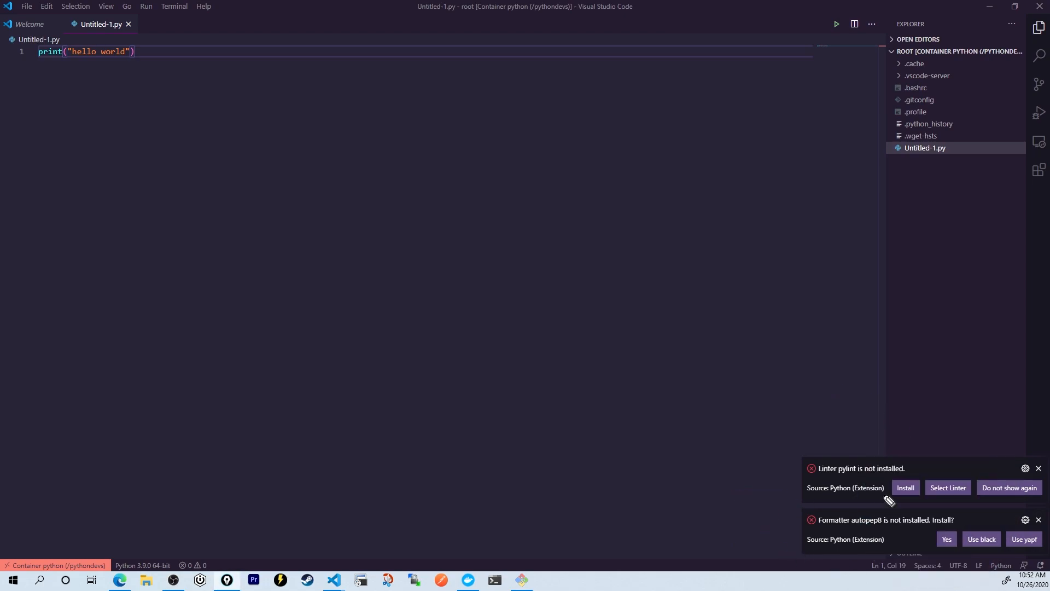
{"action": "left_click", "coordinate": [905, 488]}
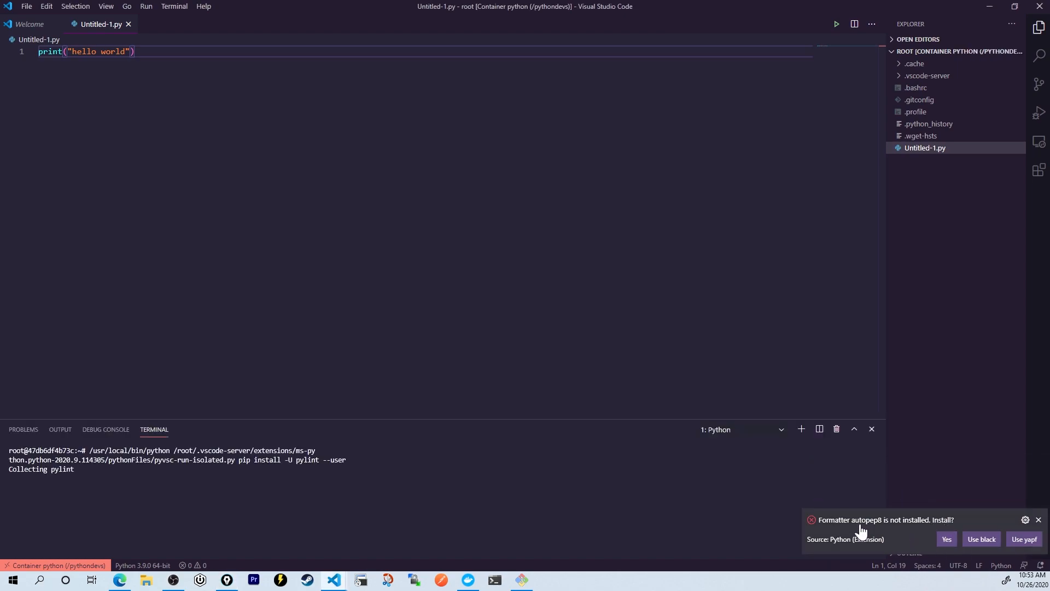
{"action": "left_click", "coordinate": [946, 538]}
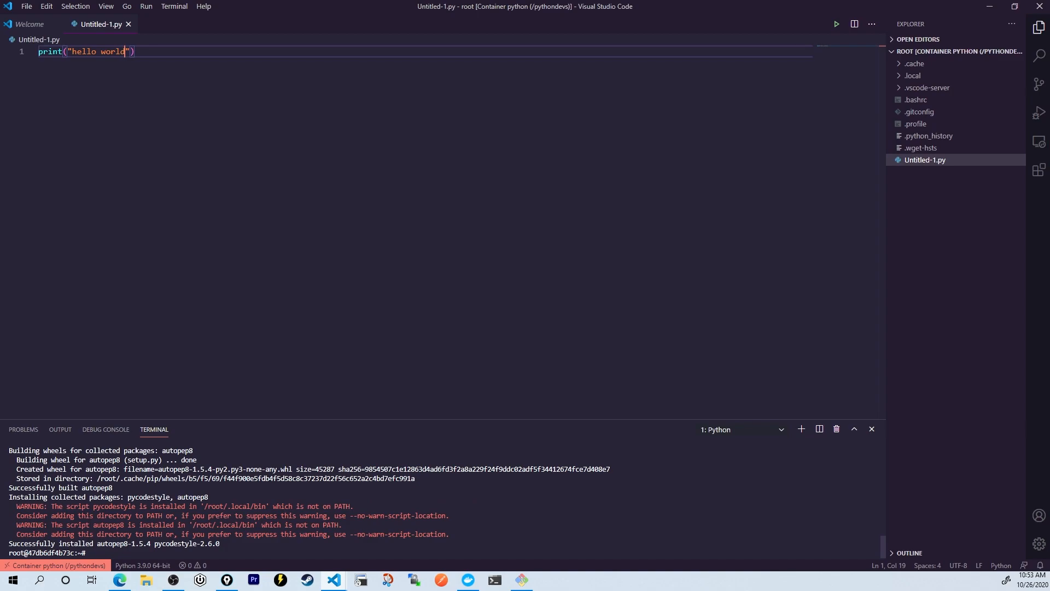
Step: Run pip install flask in the enlarged container terminal, then bring Git Bash forward
{"action": "left_click", "coordinate": [160, 435]}
{"action": "left_click_drag", "start_coordinate": [202, 420], "coordinate": [212, 348]}
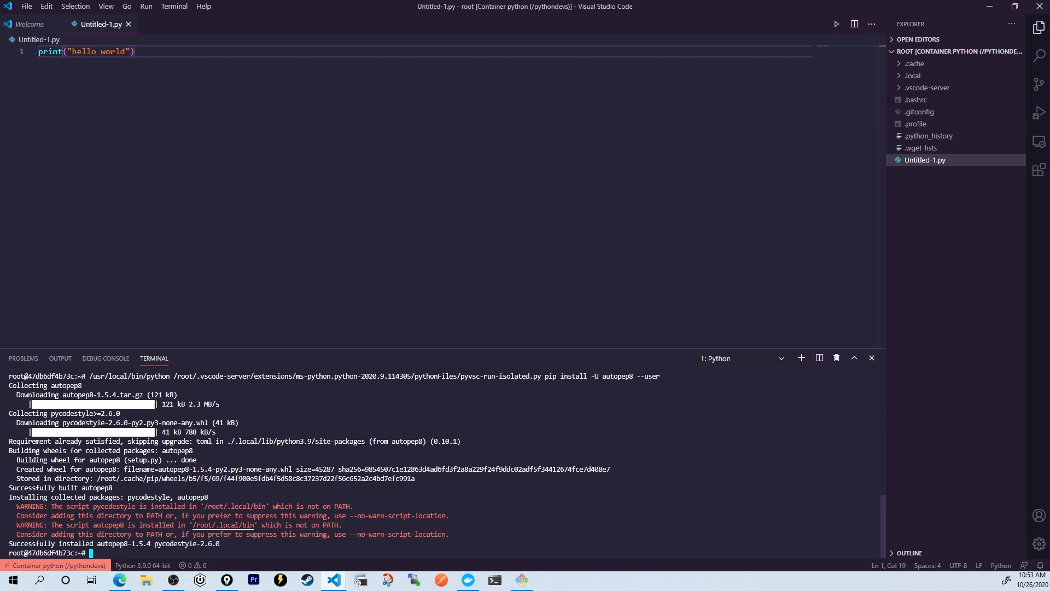
{"action": "type", "text": "pip install "}
{"action": "type", "text": "frl"}
{"action": "type", "text": "lask"}
{"action": "key", "text": "Return"}
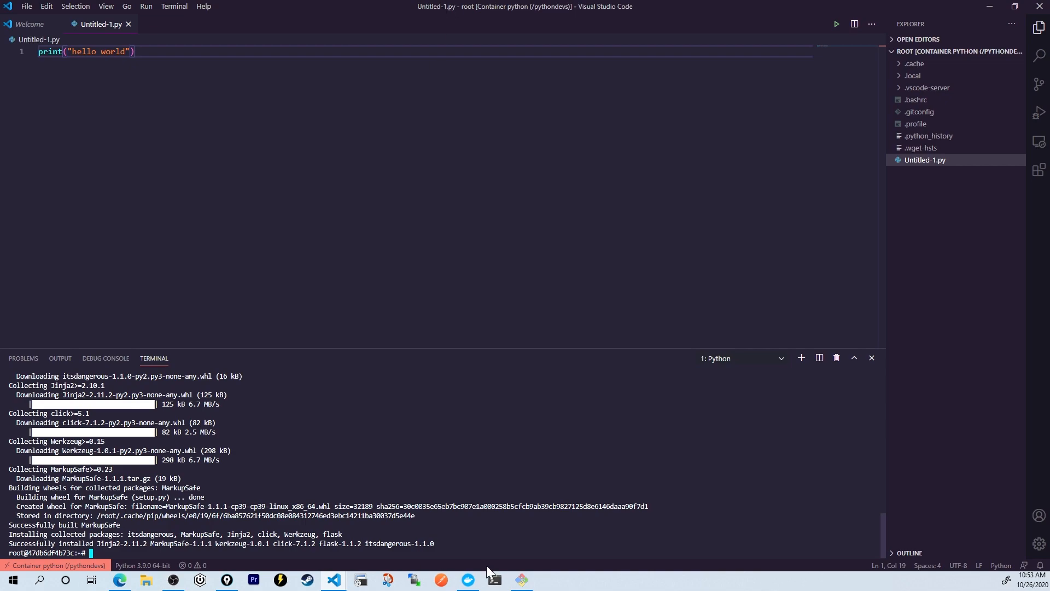
{"action": "left_click", "coordinate": [523, 581]}
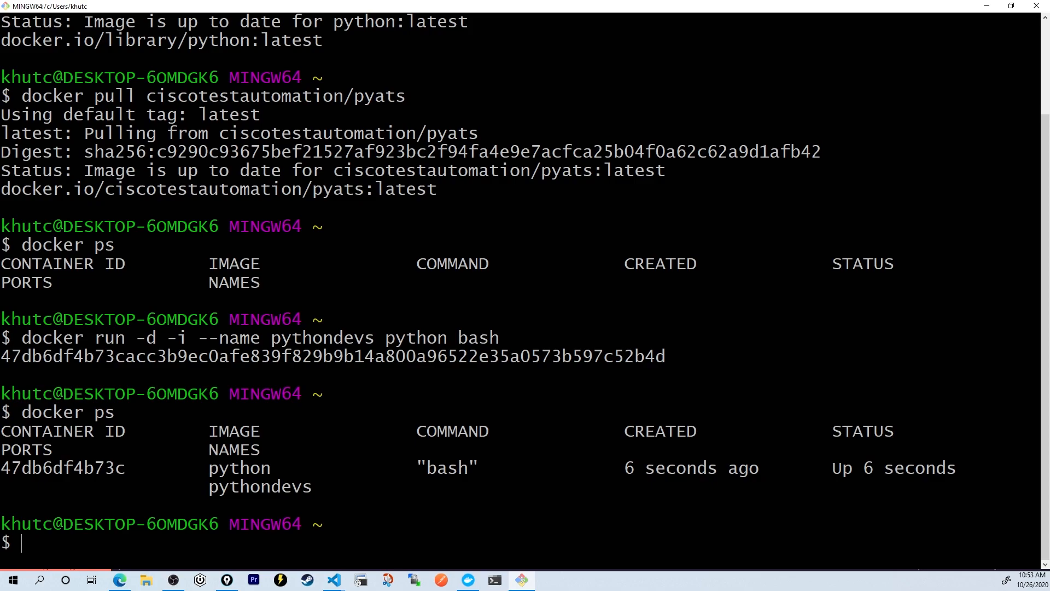
{"action": "type", "text": "docker"}
Step: Recall the docker run command, rename the container to ncclientdev and start it
{"action": "key", "text": "BackSpace"}
{"action": "key", "text": "BackSpace"}
{"action": "key", "text": "BackSpace"}
{"action": "key", "text": "BackSpace"}
{"action": "key", "text": "BackSpace"}
{"action": "key", "text": "BackSpace"}
{"action": "key", "text": "Up"}
{"action": "key", "text": "Up"}
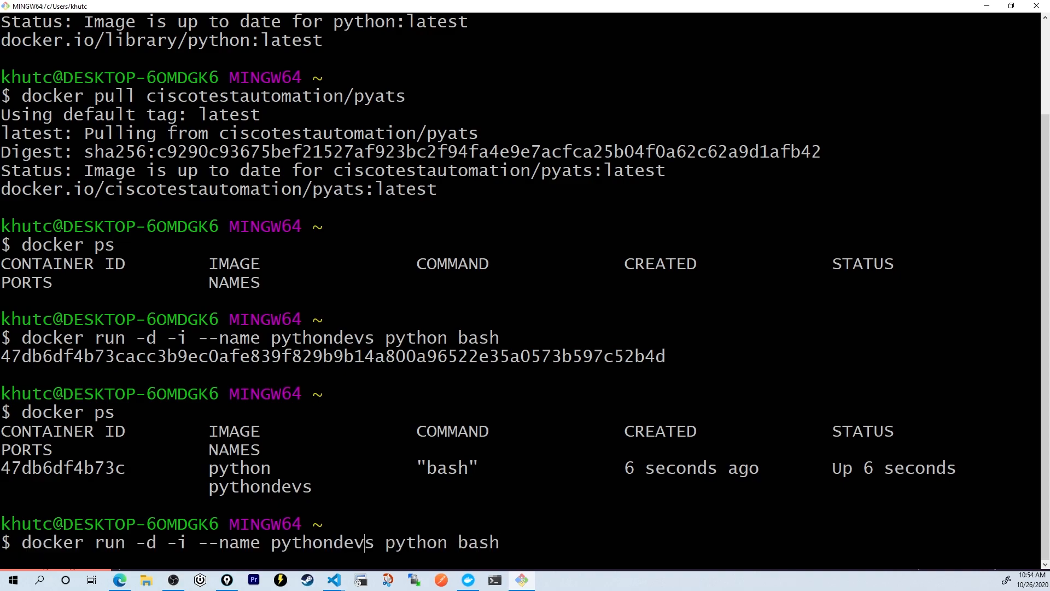
{"action": "key", "text": "BackSpace"}
{"action": "key", "text": "BackSpace"}
{"action": "key", "text": "BackSpace"}
{"action": "key", "text": "BackSpace"}
{"action": "key", "text": "BackSpace"}
{"action": "key", "text": "BackSpace"}
{"action": "key", "text": "BackSpace"}
{"action": "key", "text": "BackSpace"}
{"action": "key", "text": "BackSpace"}
{"action": "key", "text": "BackSpace"}
{"action": "type", "text": "ncclientdev"}
{"action": "key", "text": "Return"}
{"action": "type", "text": "docker"}
Step: Run docker ps to confirm ncclientdev and pythondevs both run, then return to VS Code
{"action": "key", "text": "Return"}
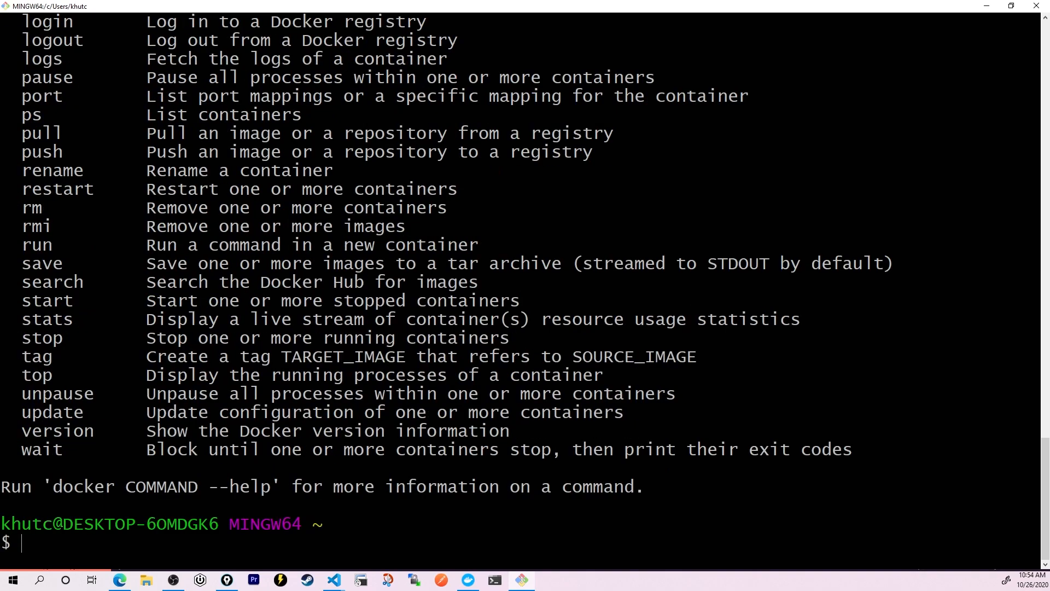
{"action": "type", "text": "docker ps"}
{"action": "key", "text": "Return"}
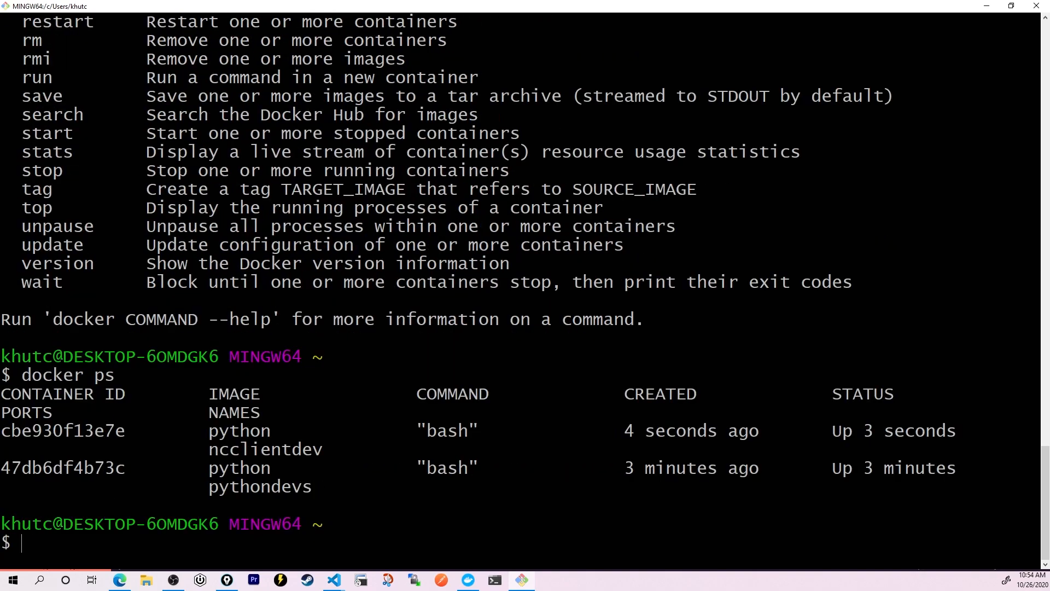
{"action": "left_click", "coordinate": [334, 581]}
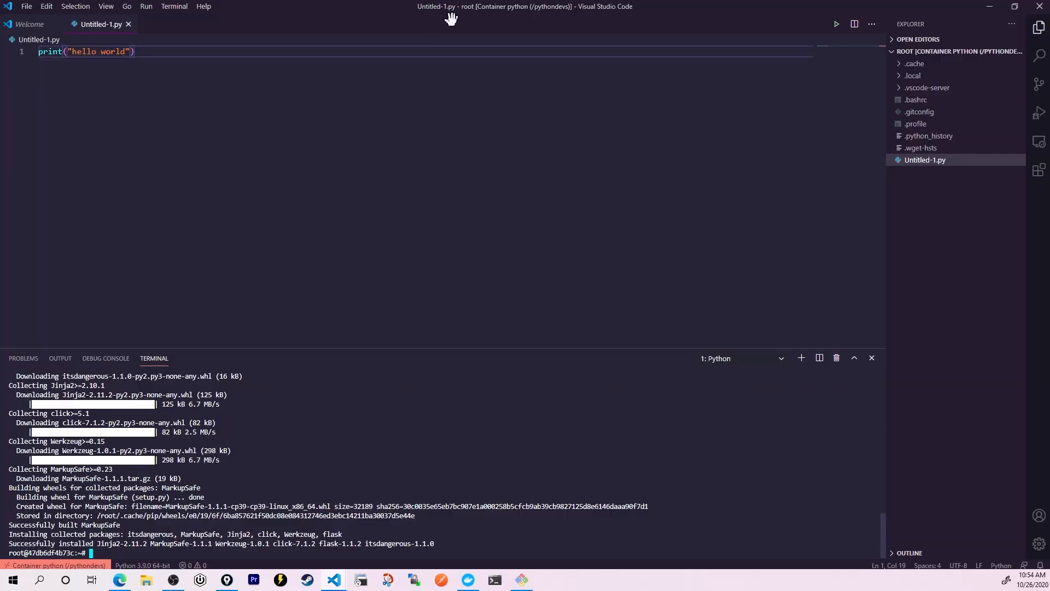
{"action": "mouse_move", "coordinate": [333, 581]}
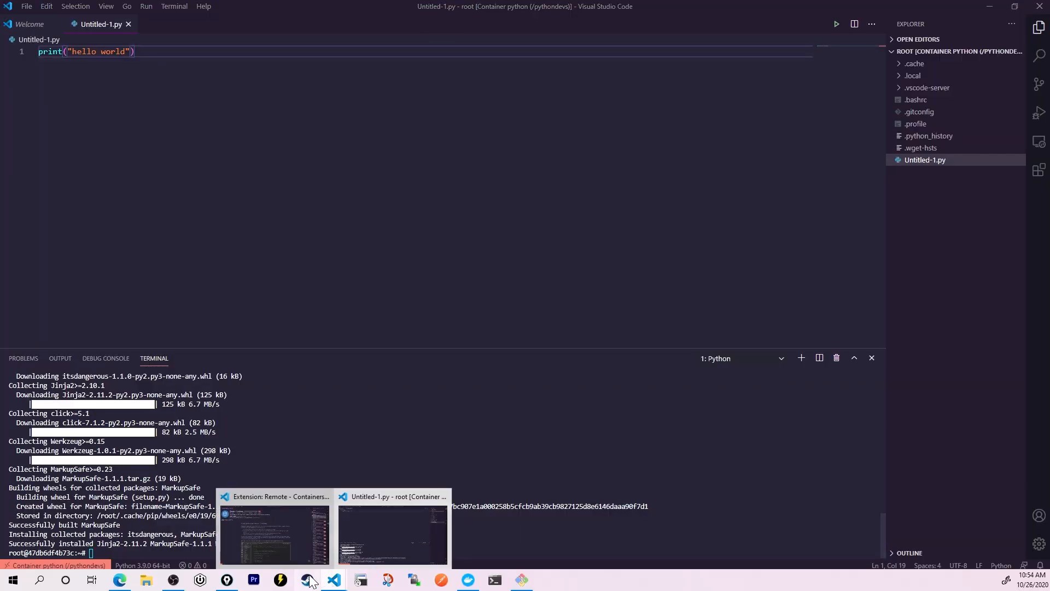
Step: Attach a new VS Code window to the running /ncclientdev container
{"action": "left_click", "coordinate": [271, 534]}
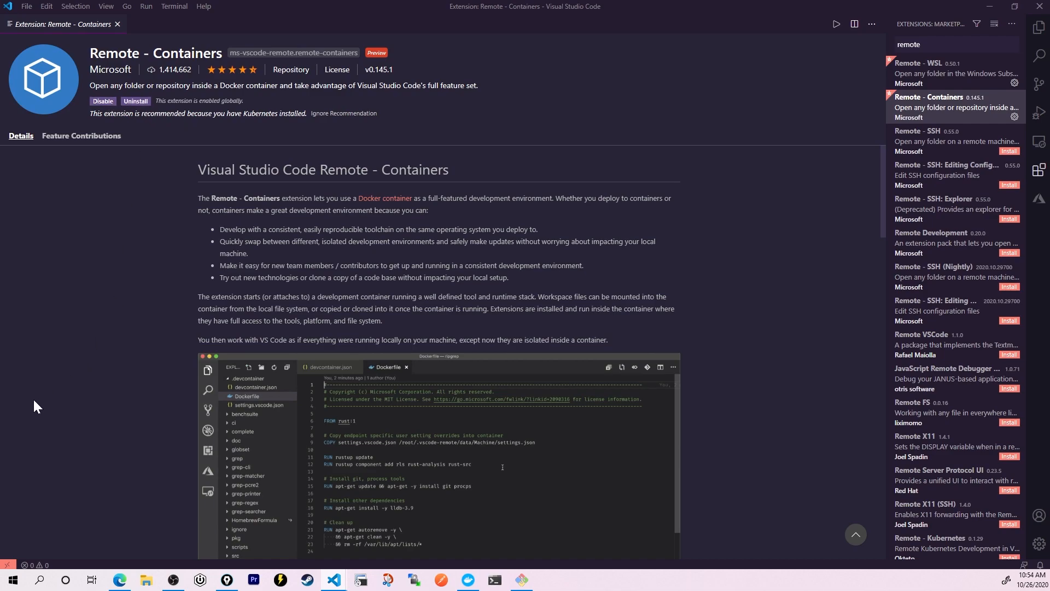
{"action": "left_click", "coordinate": [8, 565]}
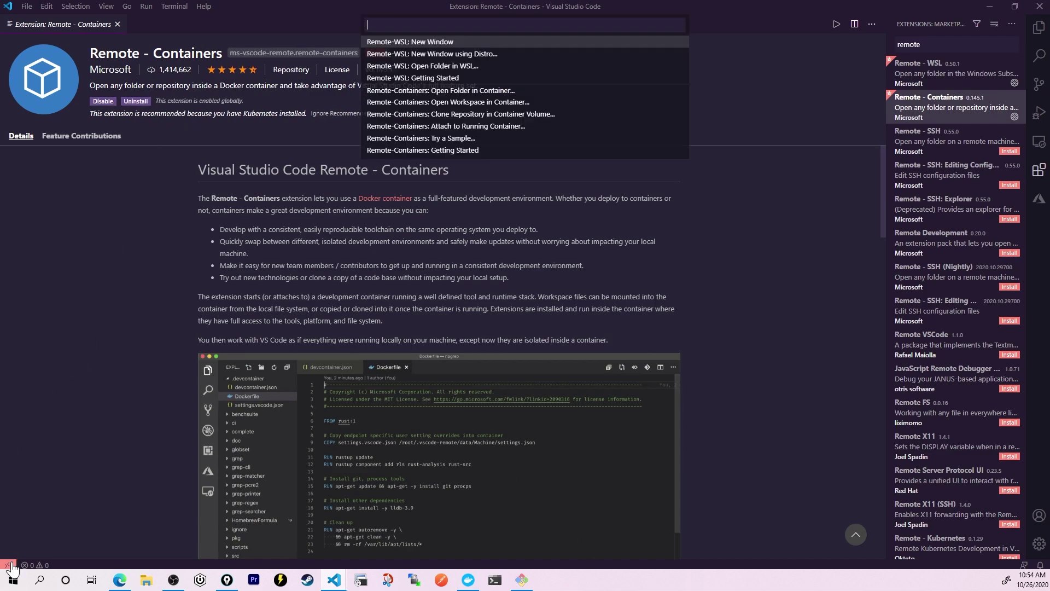
{"action": "left_click", "coordinate": [447, 125]}
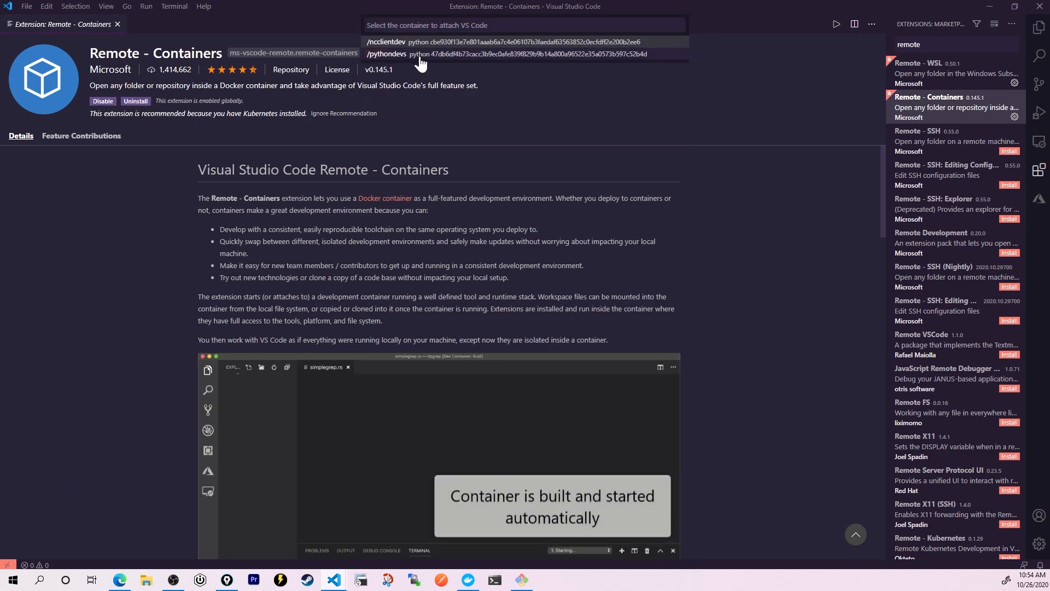
{"action": "left_click", "coordinate": [421, 55]}
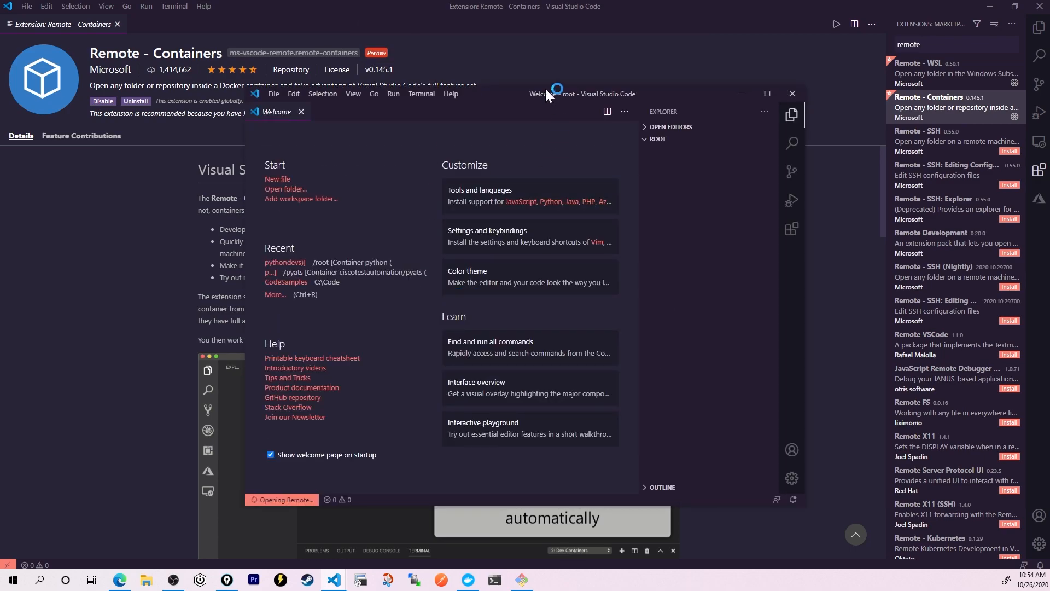
Step: Maximize the attached window and install ncclient with pip in its terminal
{"action": "double_click", "coordinate": [724, 93]}
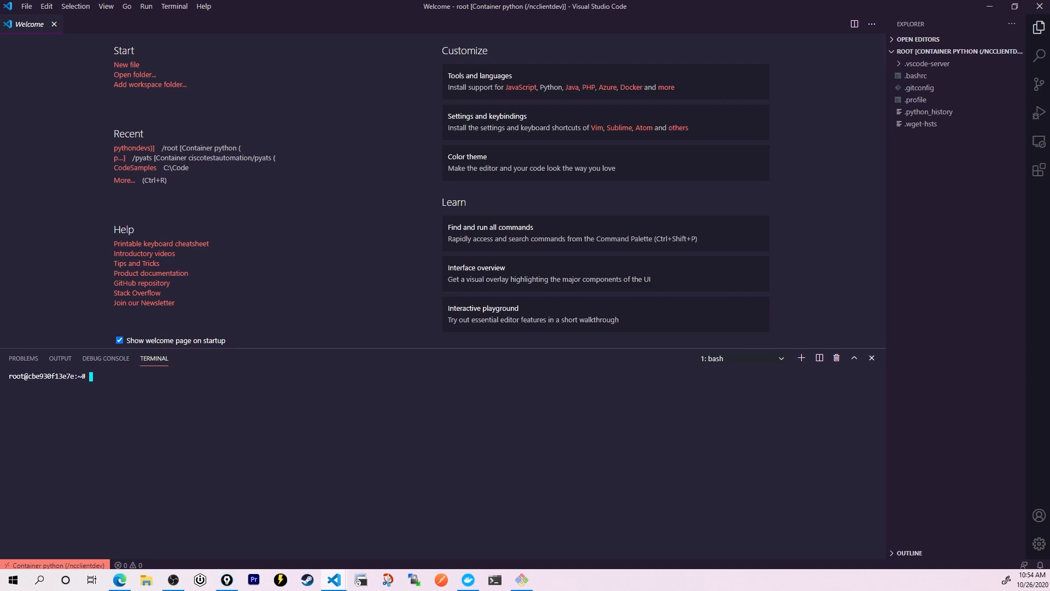
{"action": "type", "text": "pip install ncclient"}
{"action": "key", "text": "Return"}
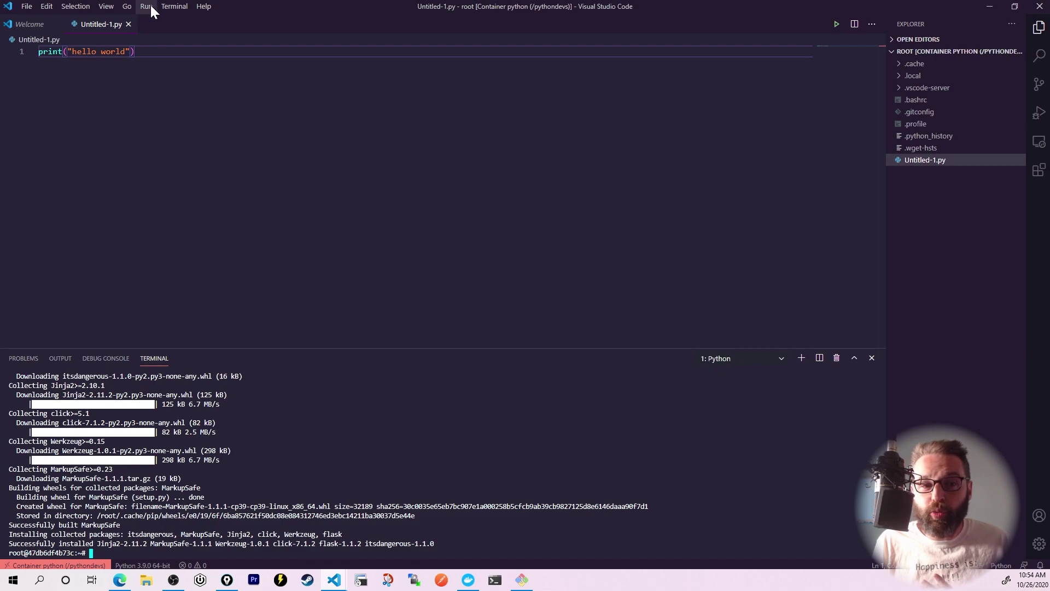
Step: Start debugging the hello world script with the Python File configuration
{"action": "left_click", "coordinate": [147, 6]}
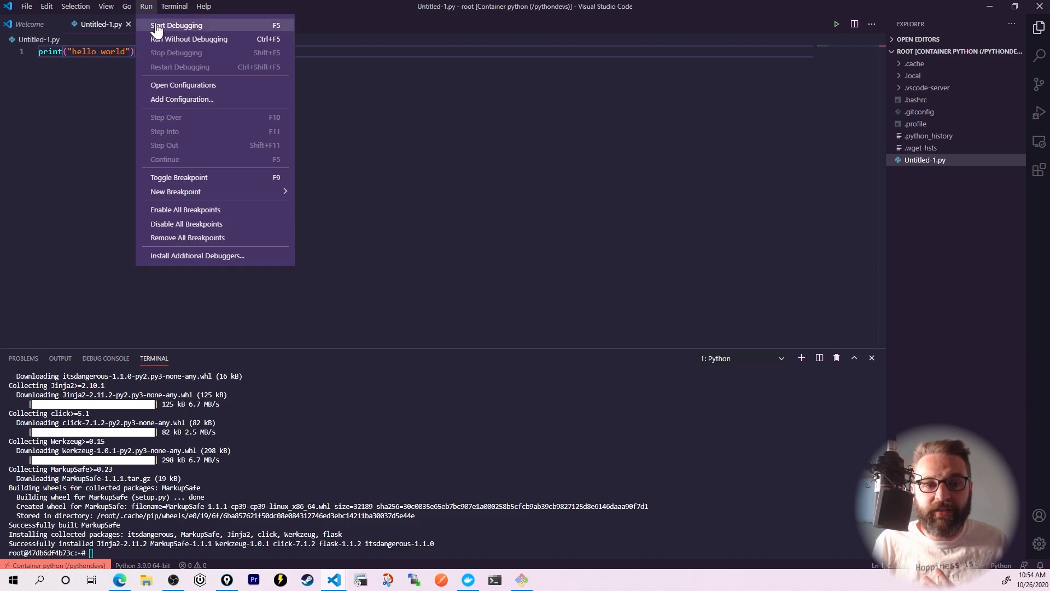
{"action": "left_click", "coordinate": [176, 24]}
{"action": "left_click", "coordinate": [423, 57]}
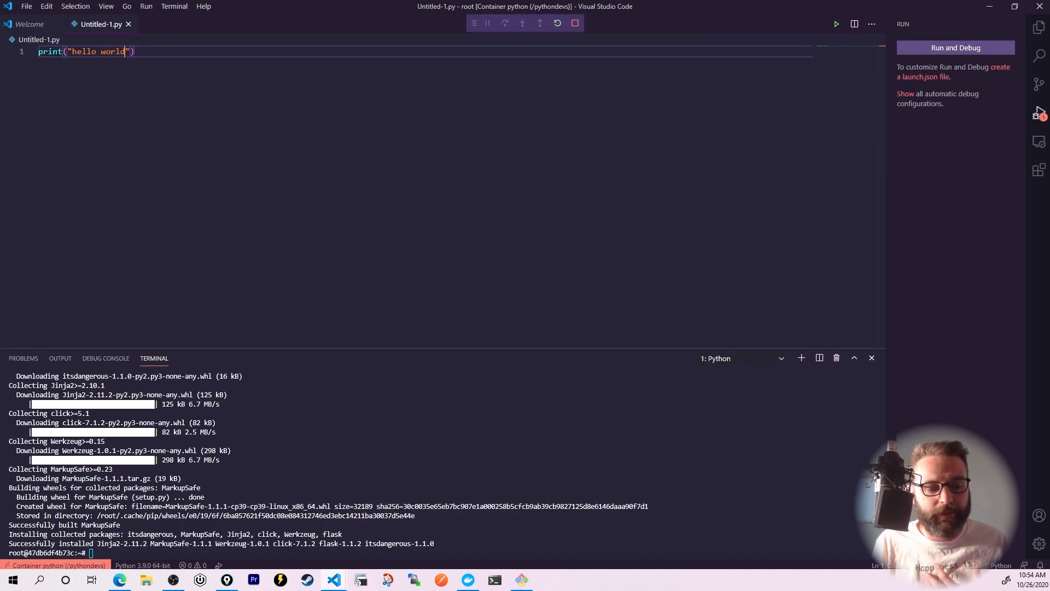